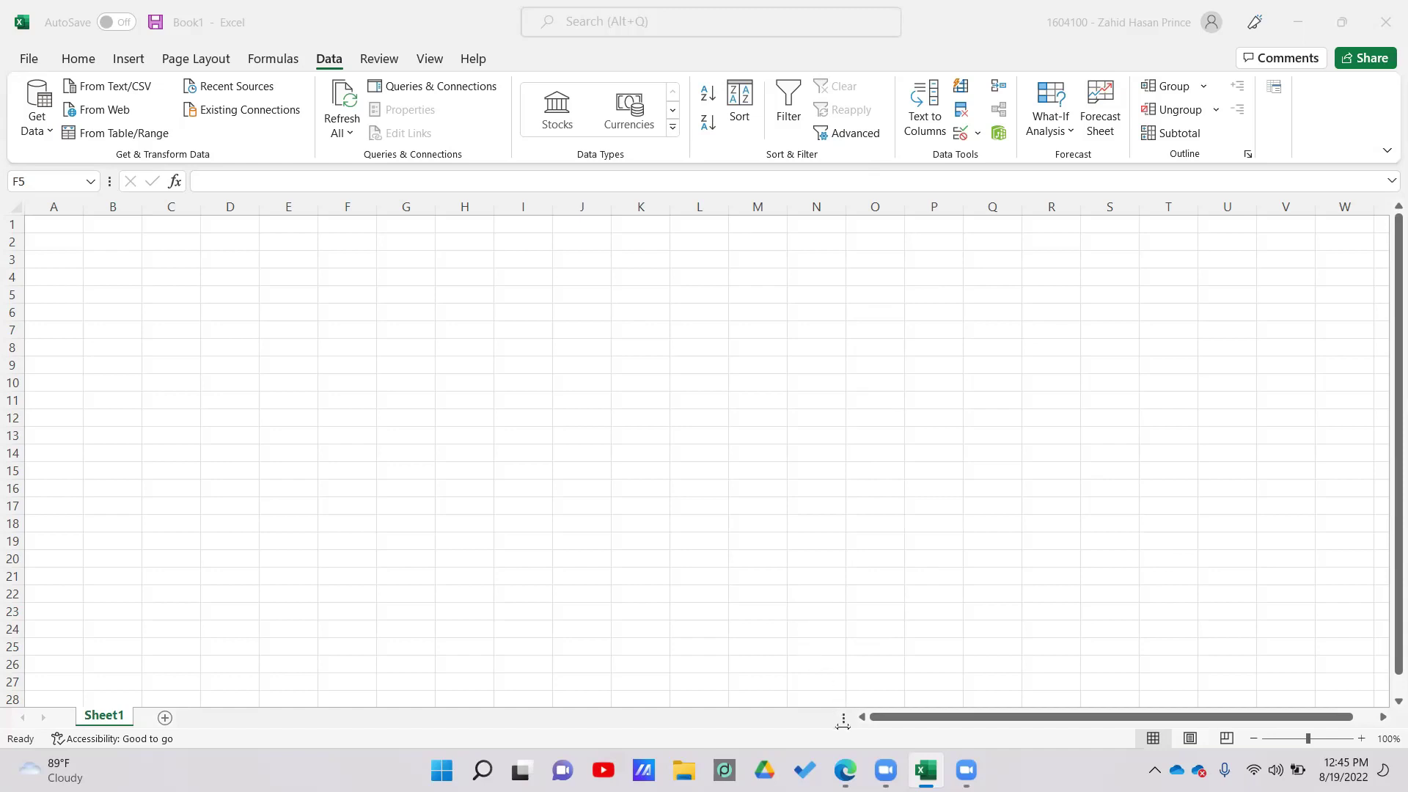
Step: Switch to the Edge browser, look over the Worldometer alphabetical country table and copy the page's web address
{"action": "left_click", "coordinate": [851, 768]}
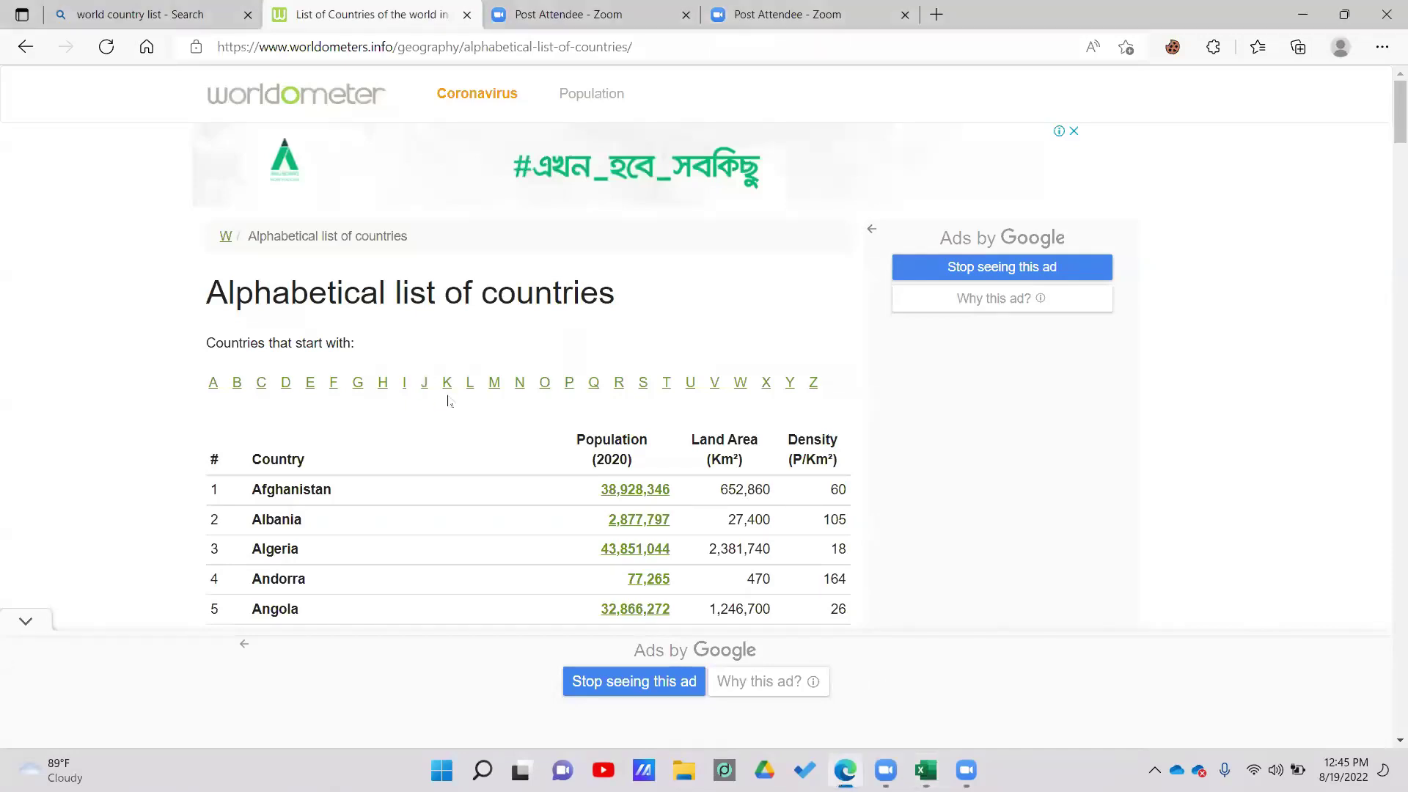
{"action": "scroll", "coordinate": [449, 401], "scroll_direction": "down", "scroll_amount": 3}
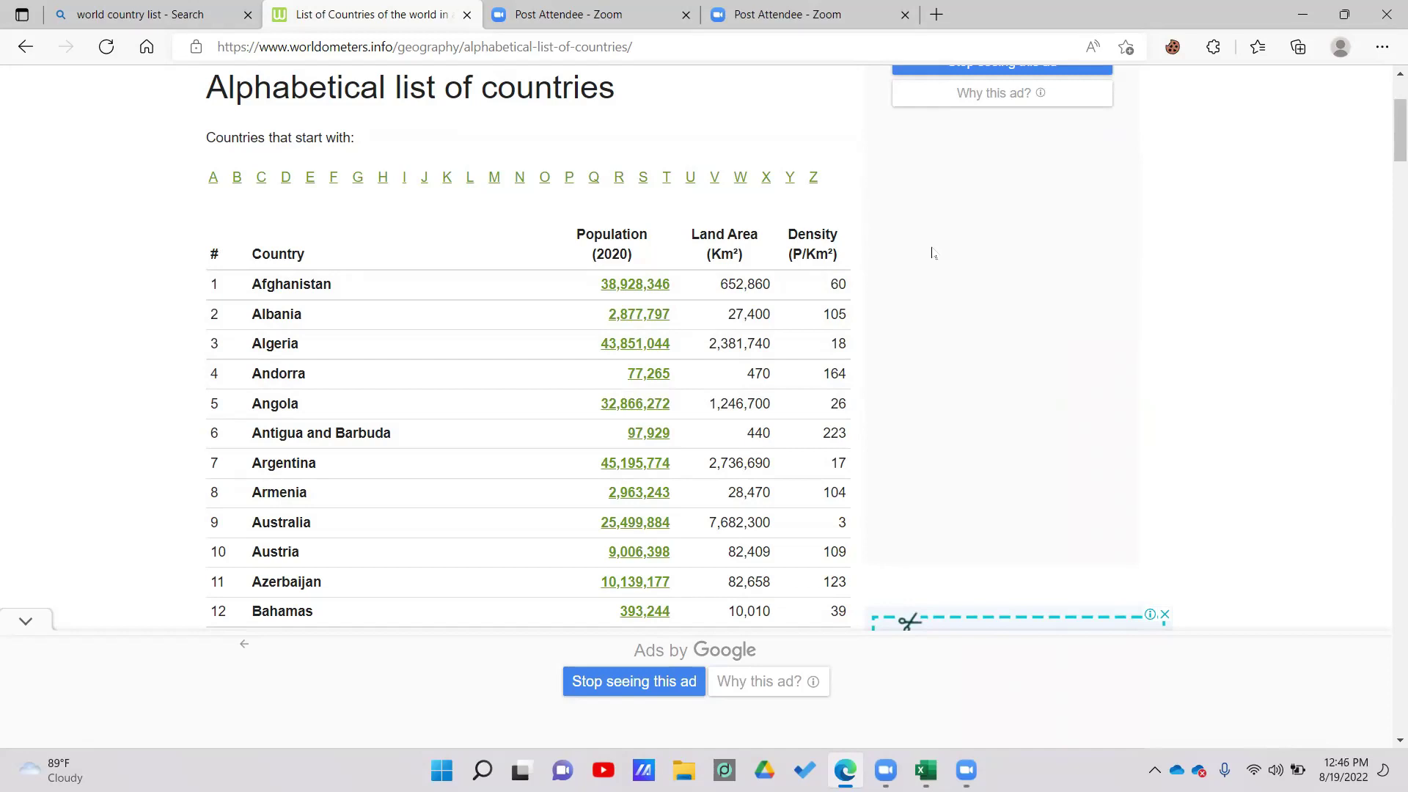
{"action": "mouse_move", "coordinate": [919, 757]}
{"action": "left_click_drag", "start_coordinate": [260, 254], "coordinate": [631, 427]}
{"action": "scroll", "coordinate": [631, 427], "scroll_direction": "up", "scroll_amount": 20}
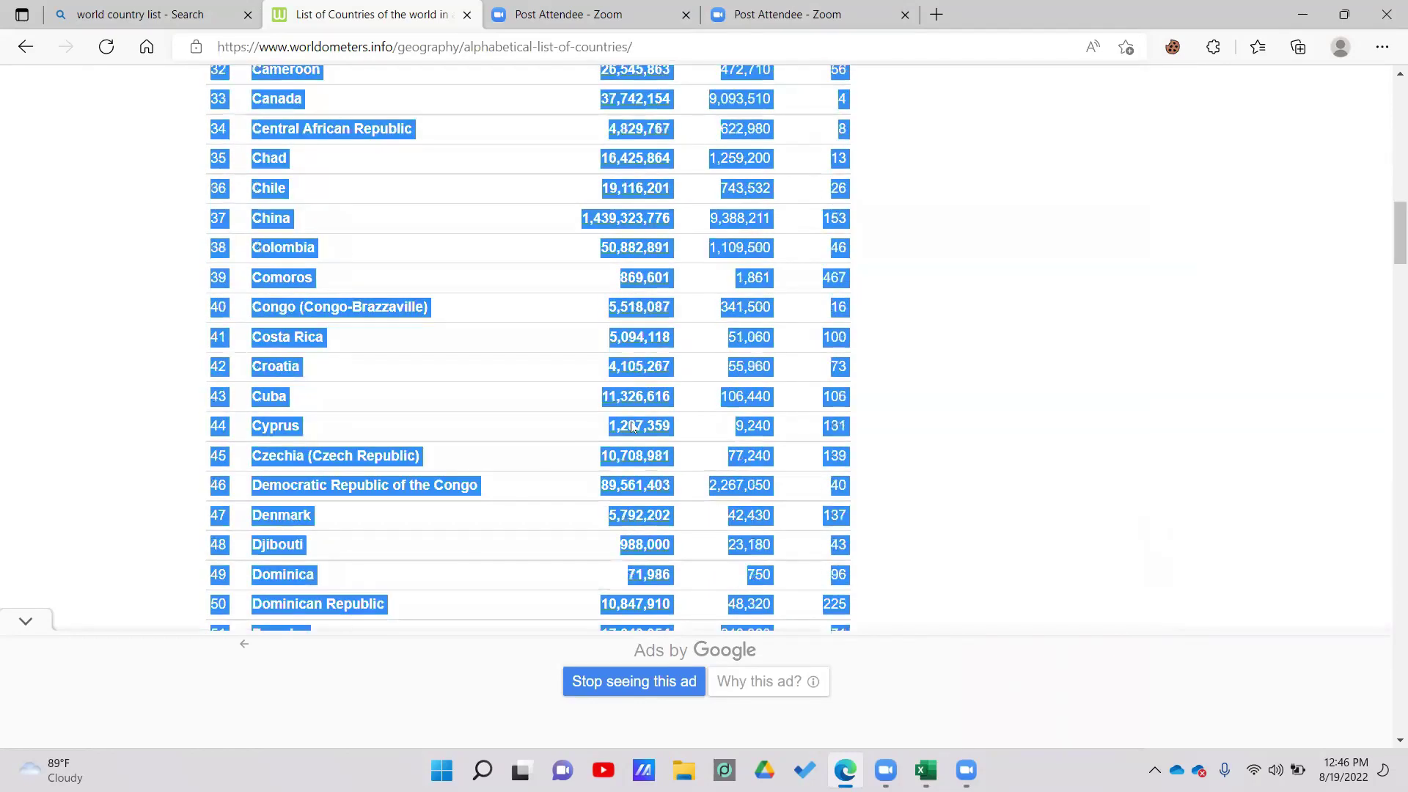
{"action": "scroll", "coordinate": [632, 427], "scroll_direction": "up", "scroll_amount": 18}
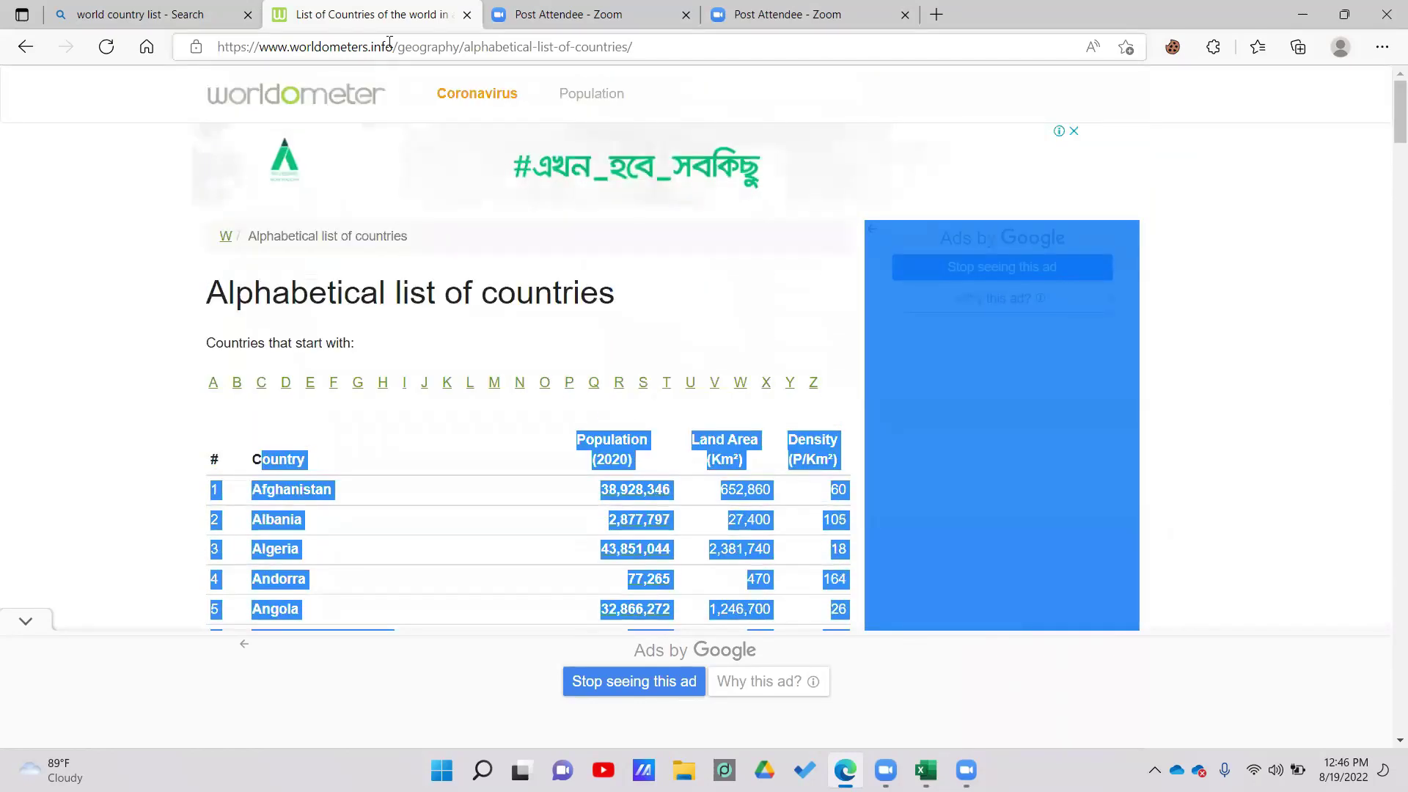
{"action": "left_click", "coordinate": [390, 44]}
{"action": "right_click", "coordinate": [389, 47]}
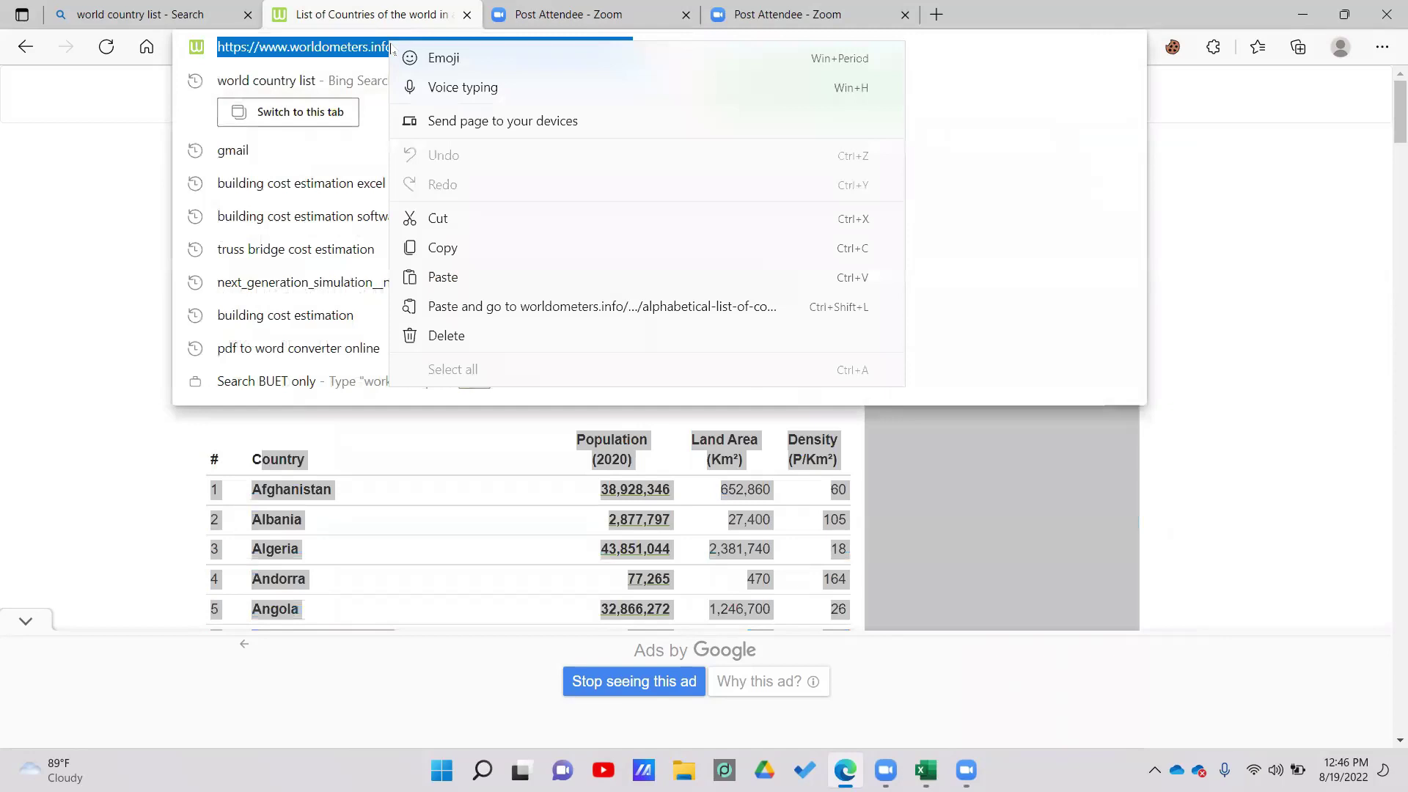
{"action": "left_click", "coordinate": [463, 250]}
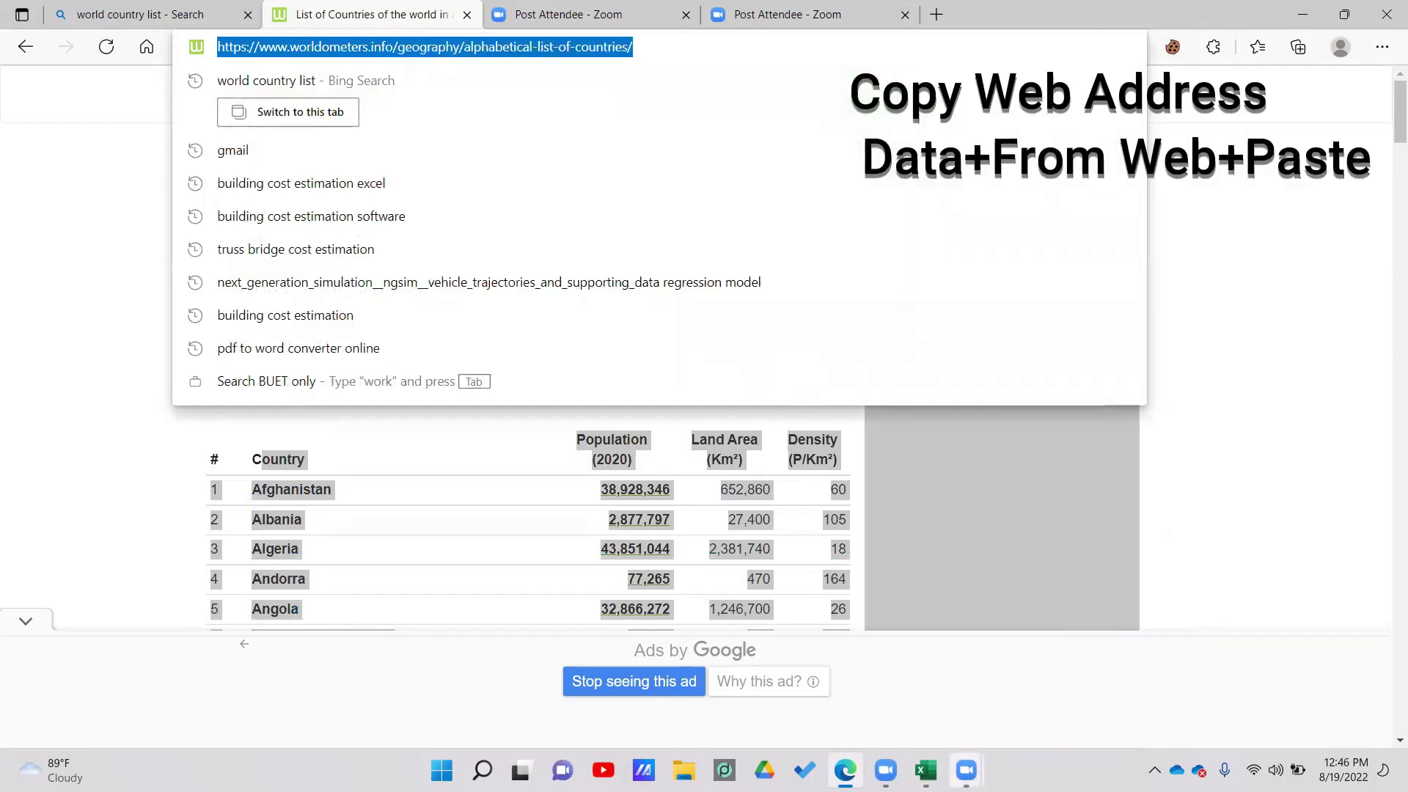
Step: Switch to Excel and connect to the copied Worldometer country list address as a web data source
{"action": "left_click", "coordinate": [922, 770]}
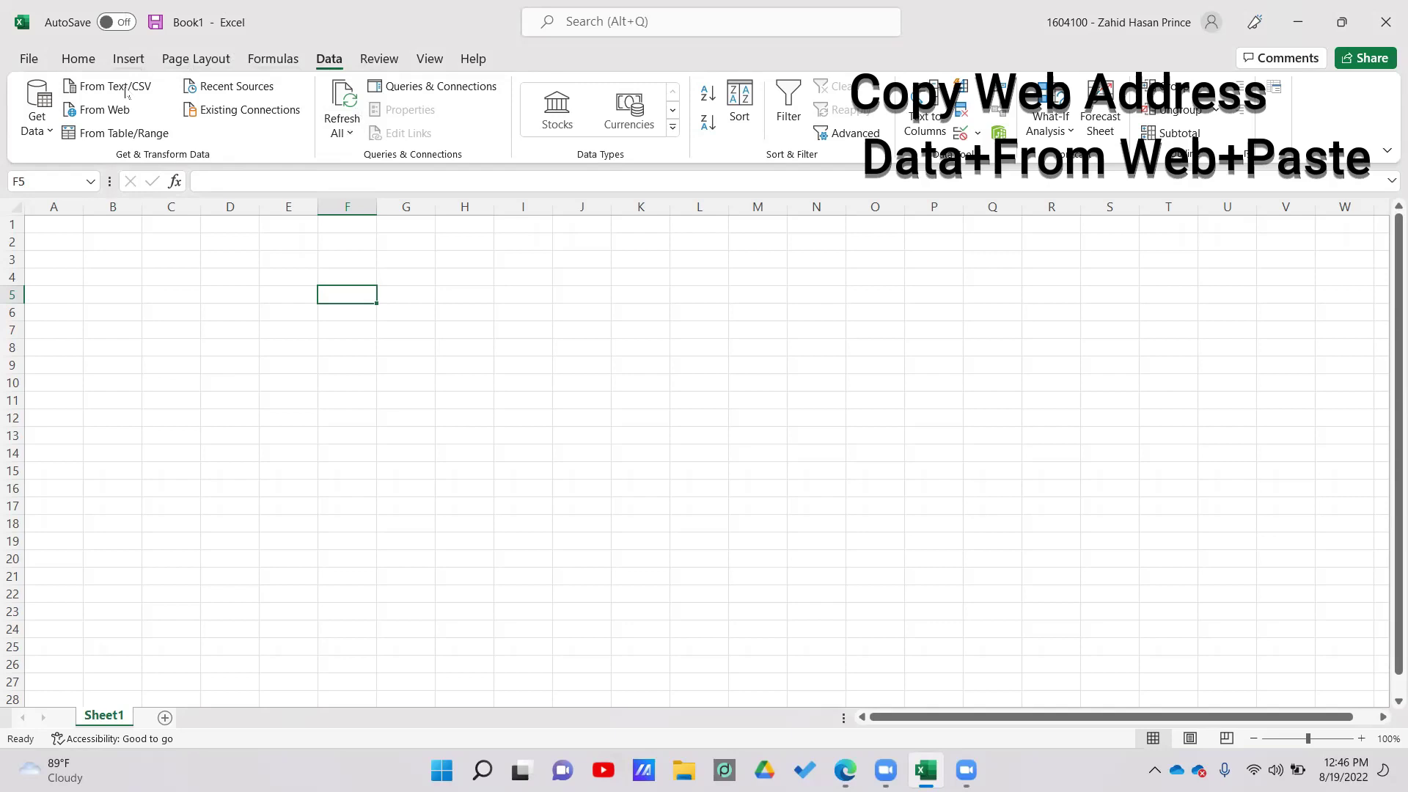
{"action": "left_click", "coordinate": [91, 112]}
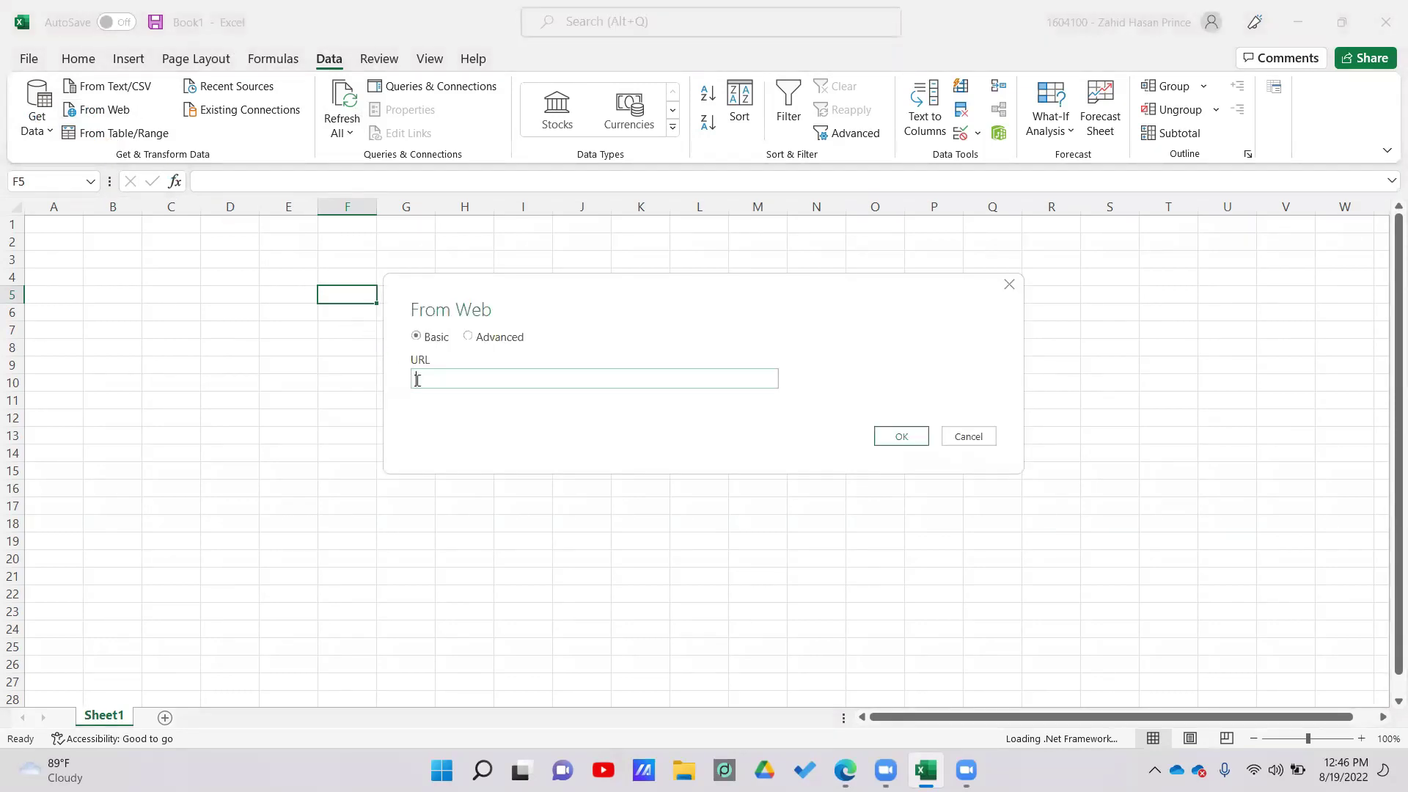
{"action": "key", "text": "ctrl+v"}
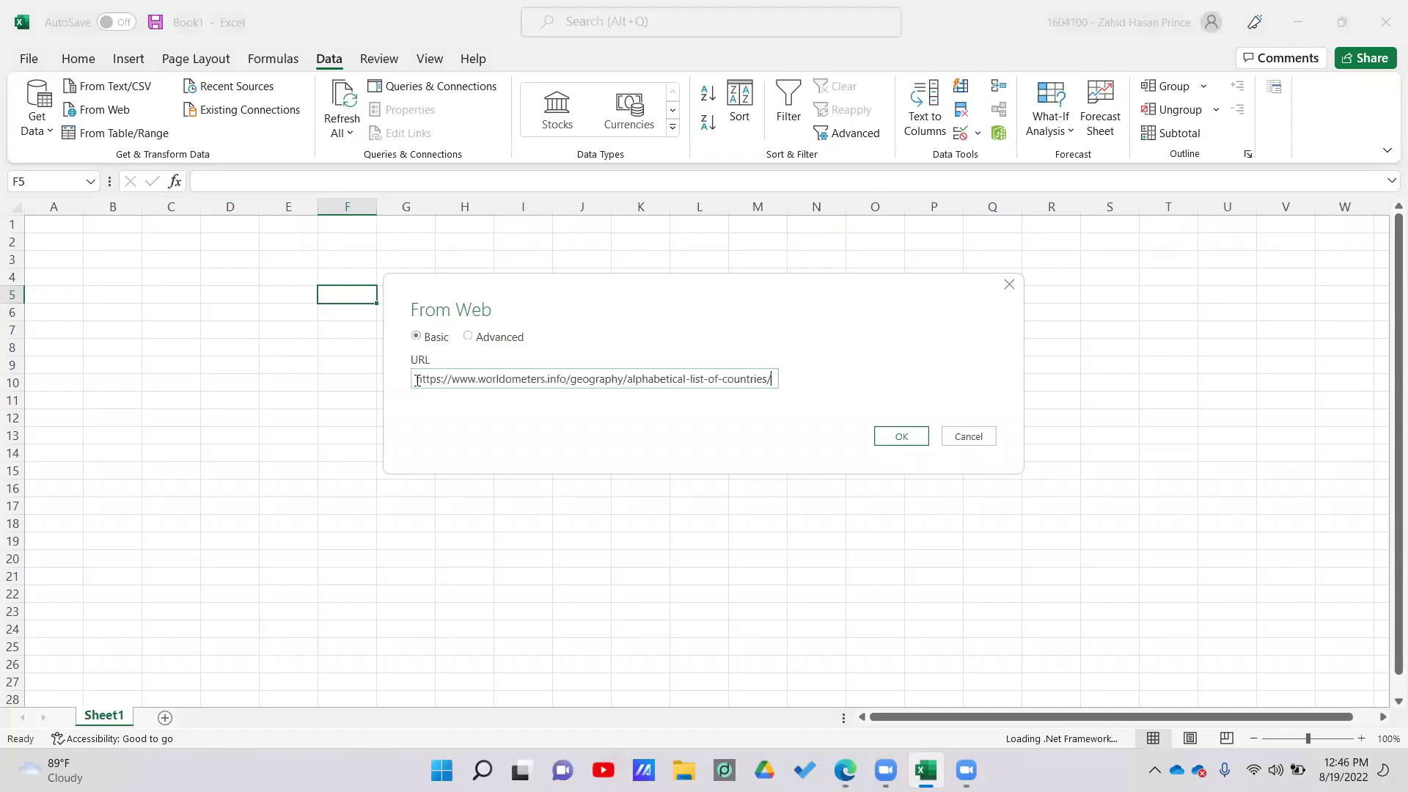
{"action": "left_click", "coordinate": [902, 437]}
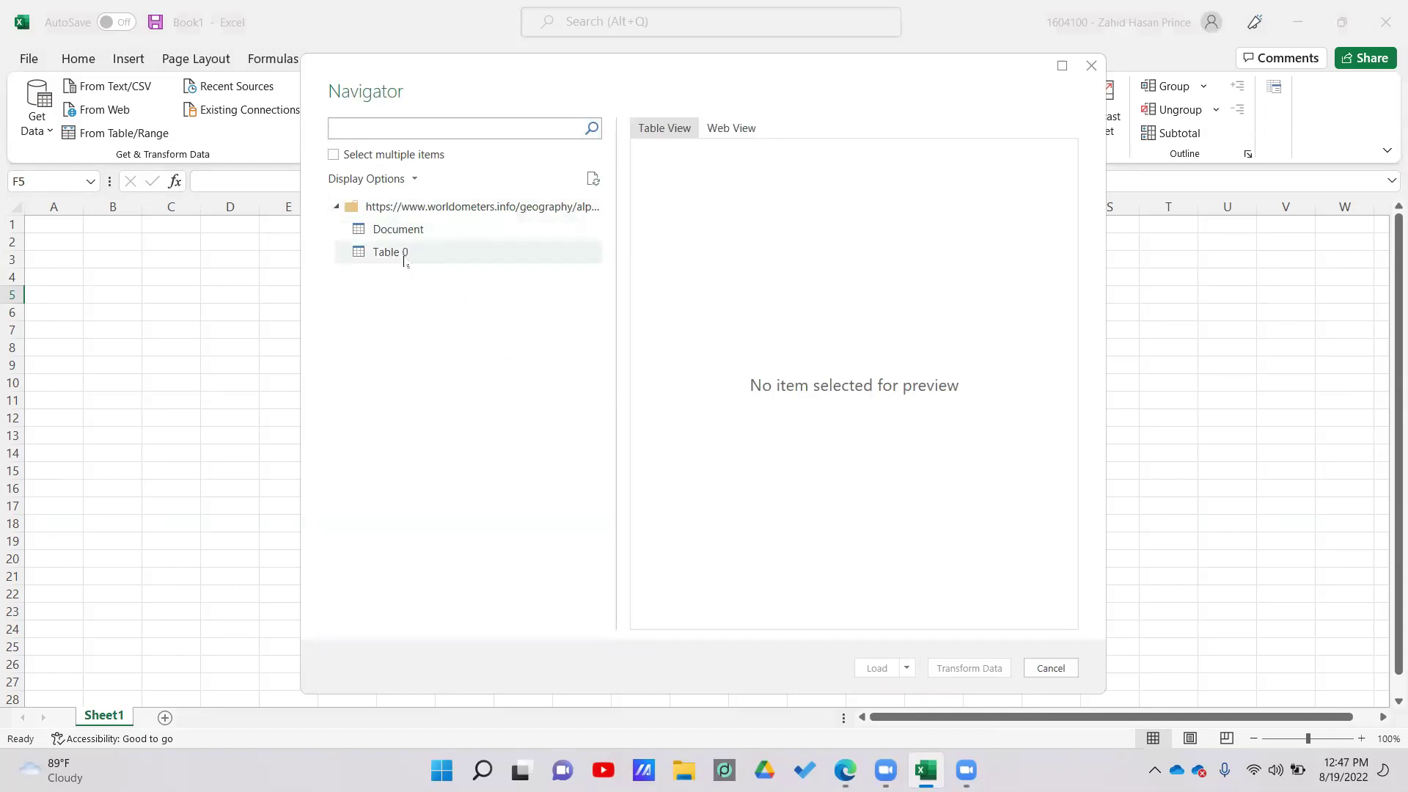
Step: Preview Table 0 across to its density column and load it into the workbook
{"action": "left_click", "coordinate": [405, 255]}
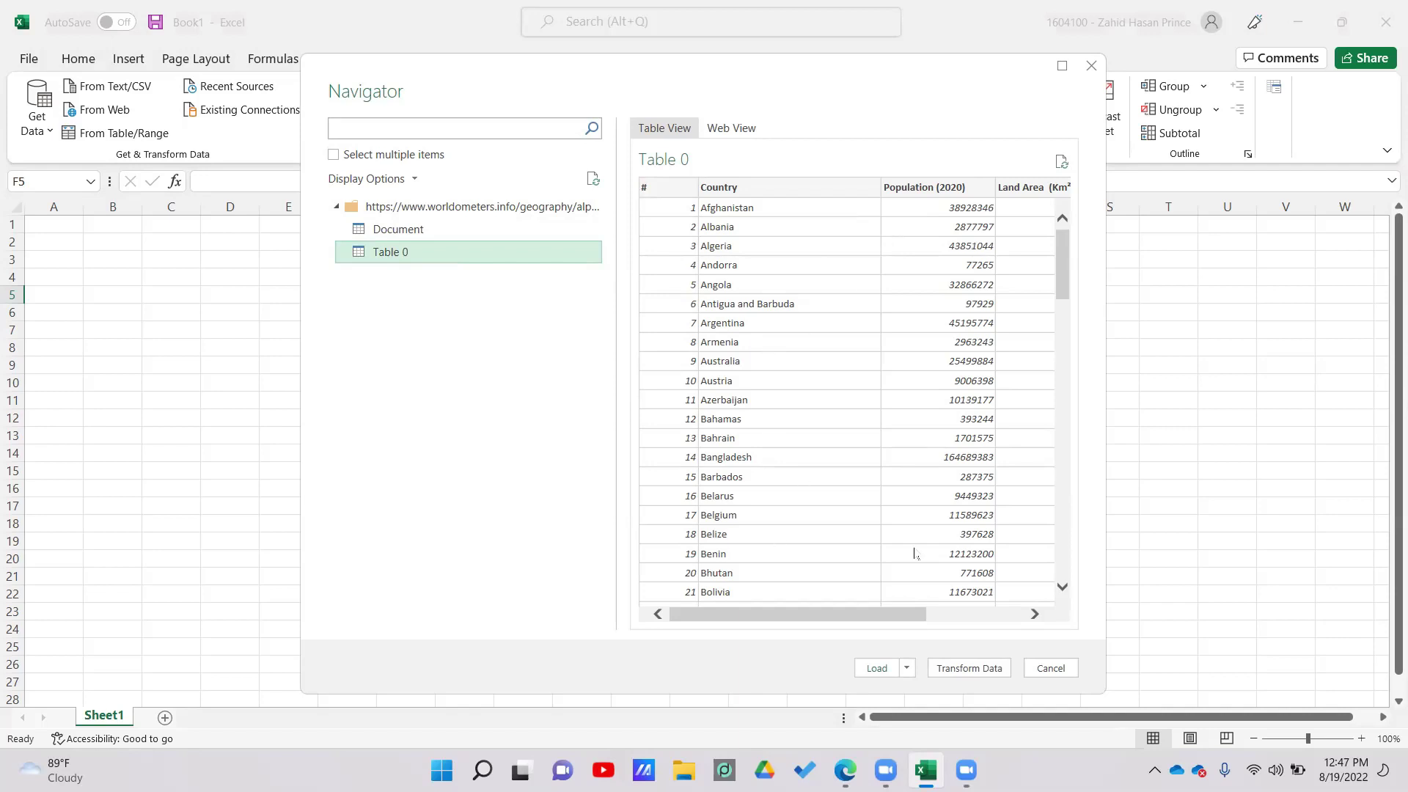
{"action": "left_click_drag", "start_coordinate": [886, 613], "coordinate": [982, 615]}
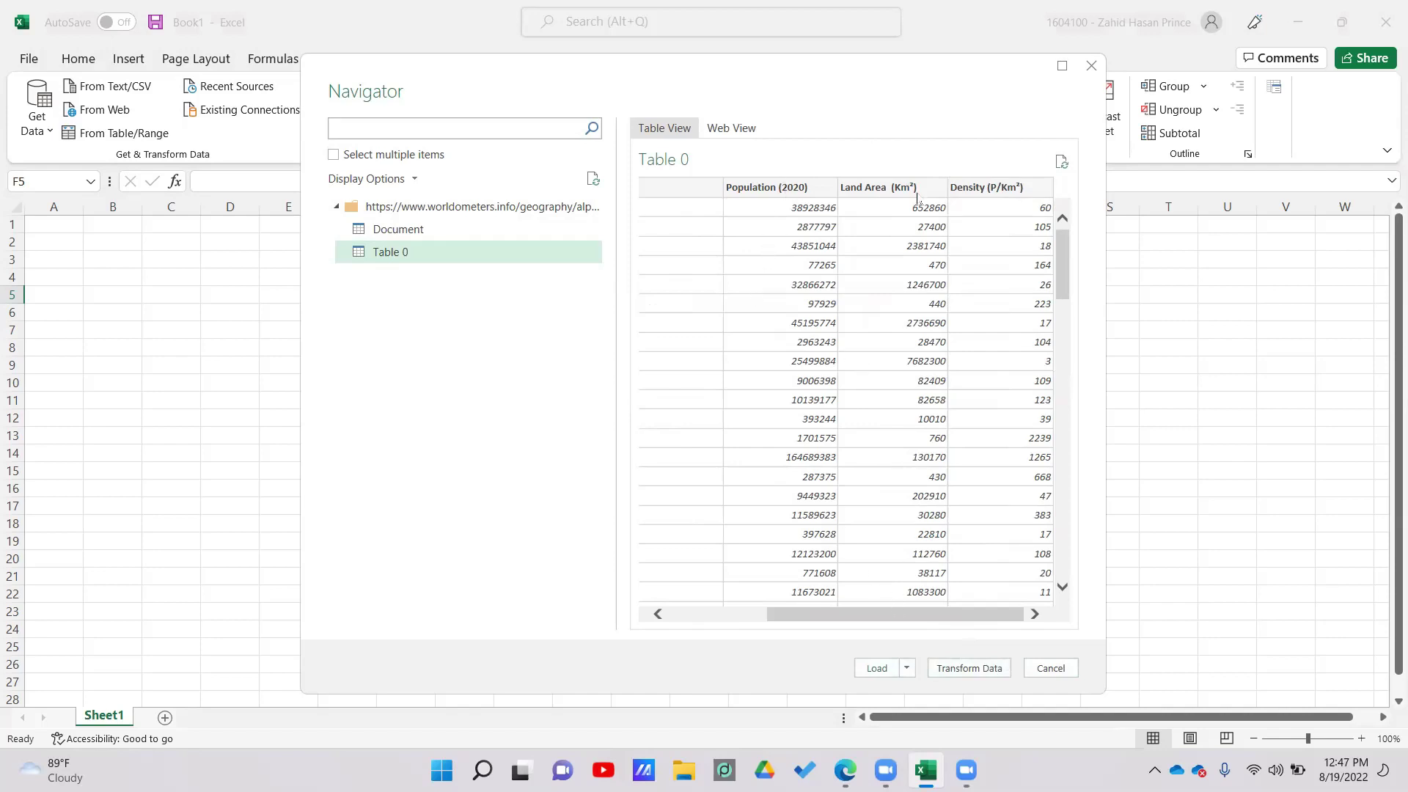
{"action": "left_click", "coordinate": [876, 669]}
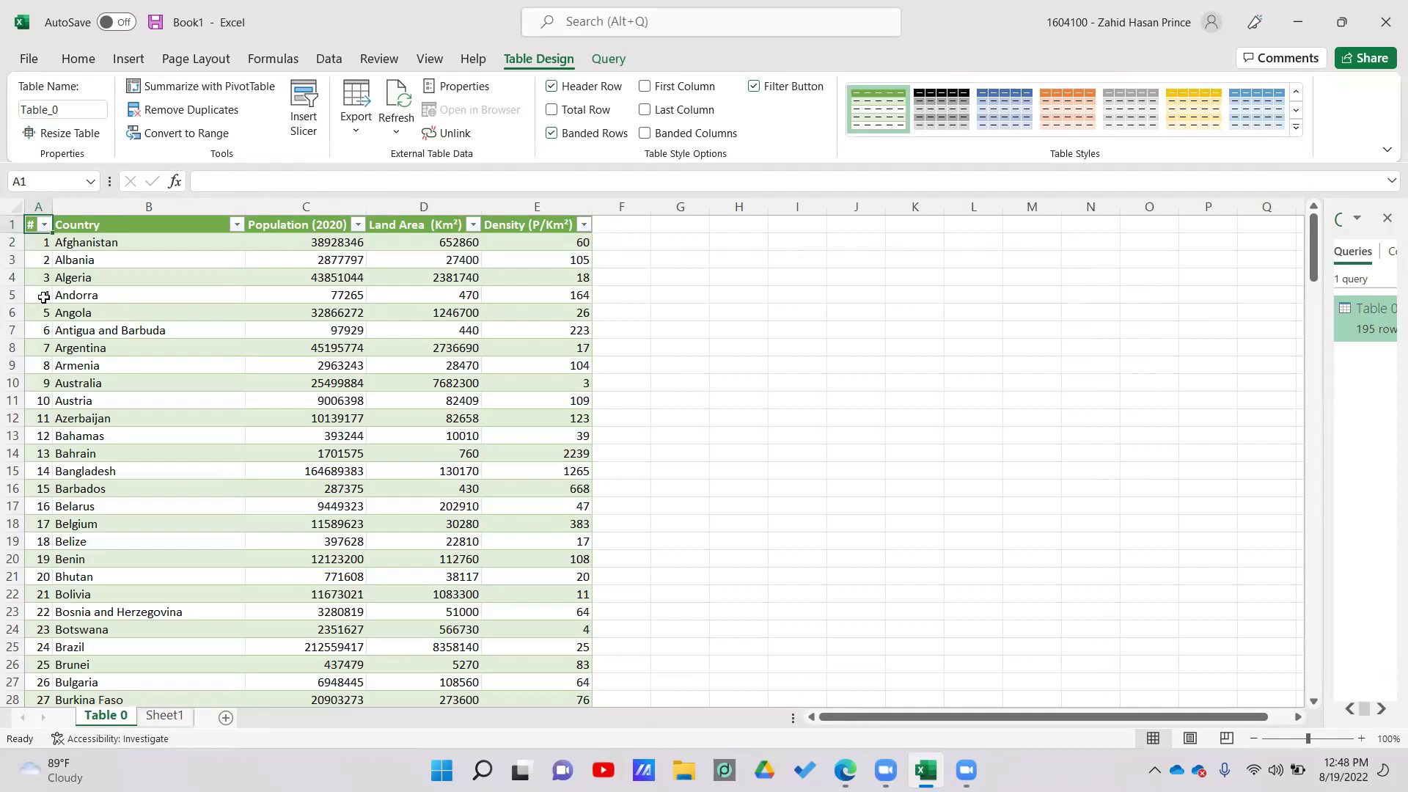
Step: Convert the whole Country column to the Geography data type
{"action": "left_click", "coordinate": [133, 209]}
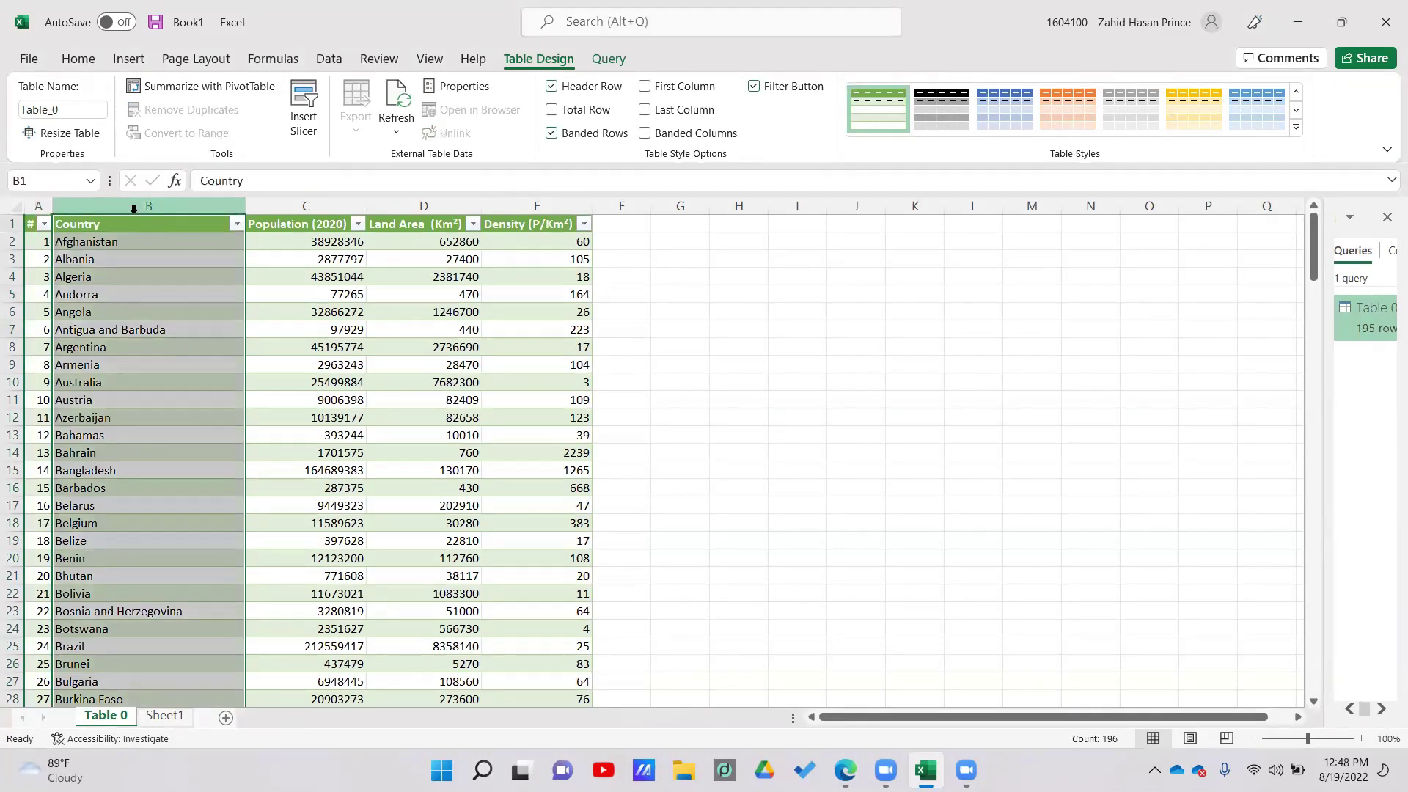
{"action": "left_click", "coordinate": [335, 60]}
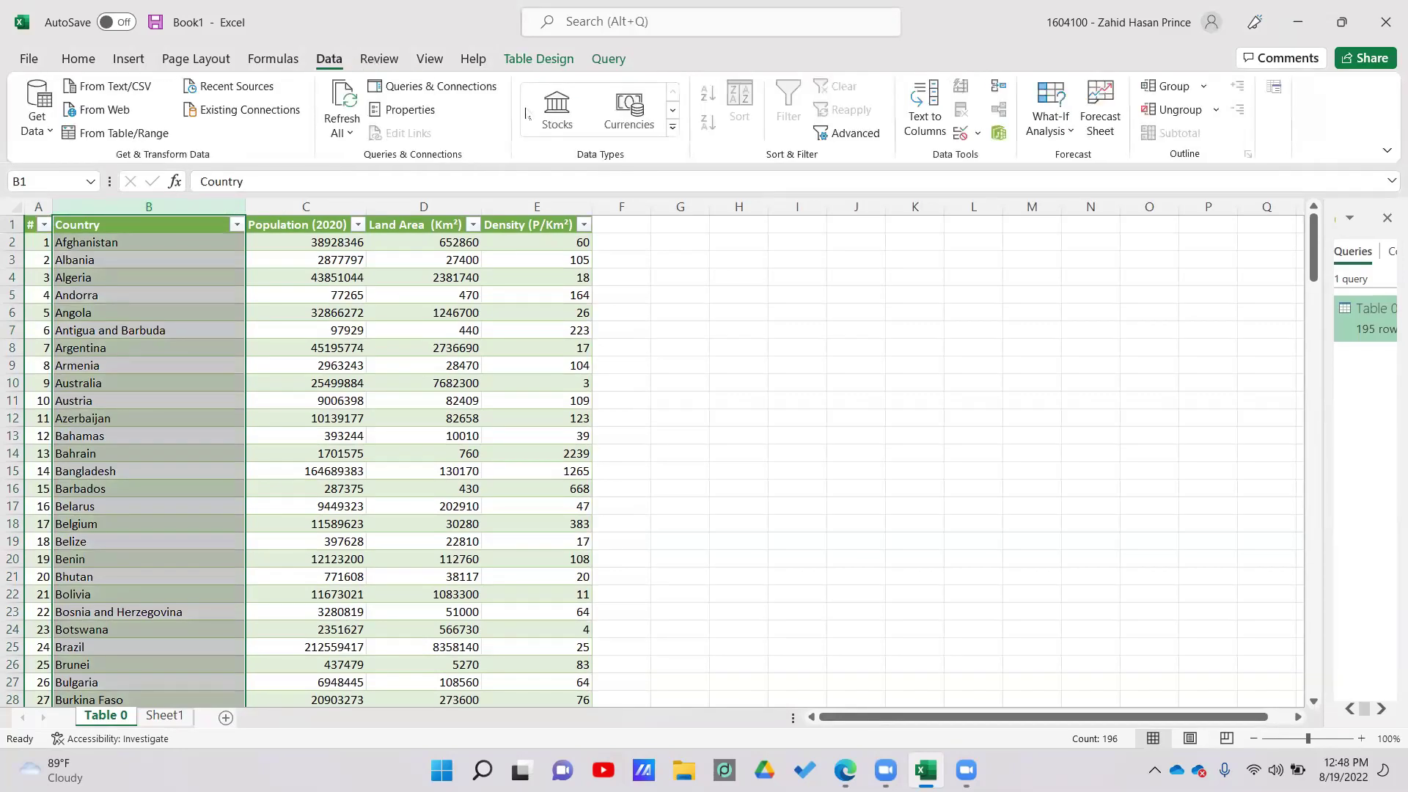
{"action": "left_click", "coordinate": [672, 126]}
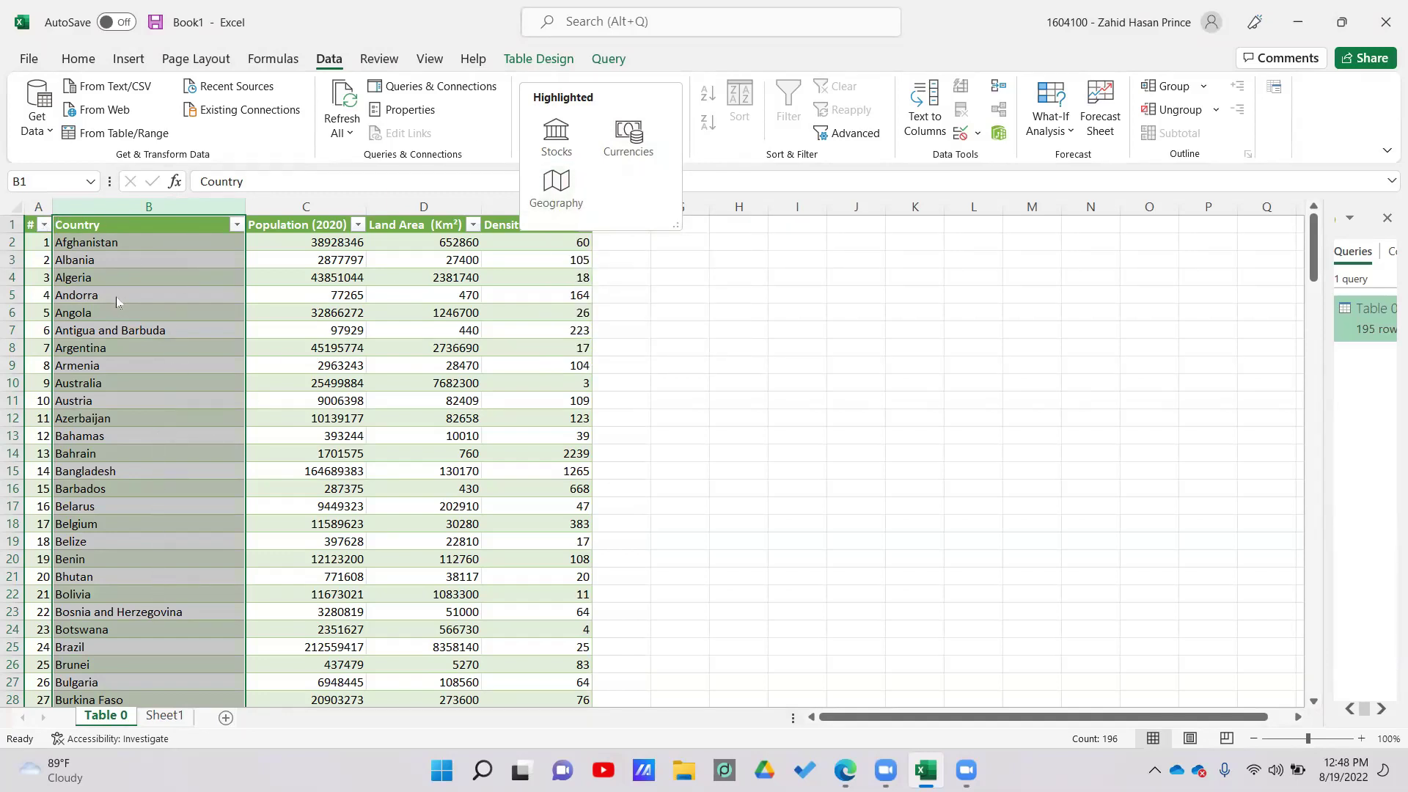
{"action": "left_click", "coordinate": [551, 200]}
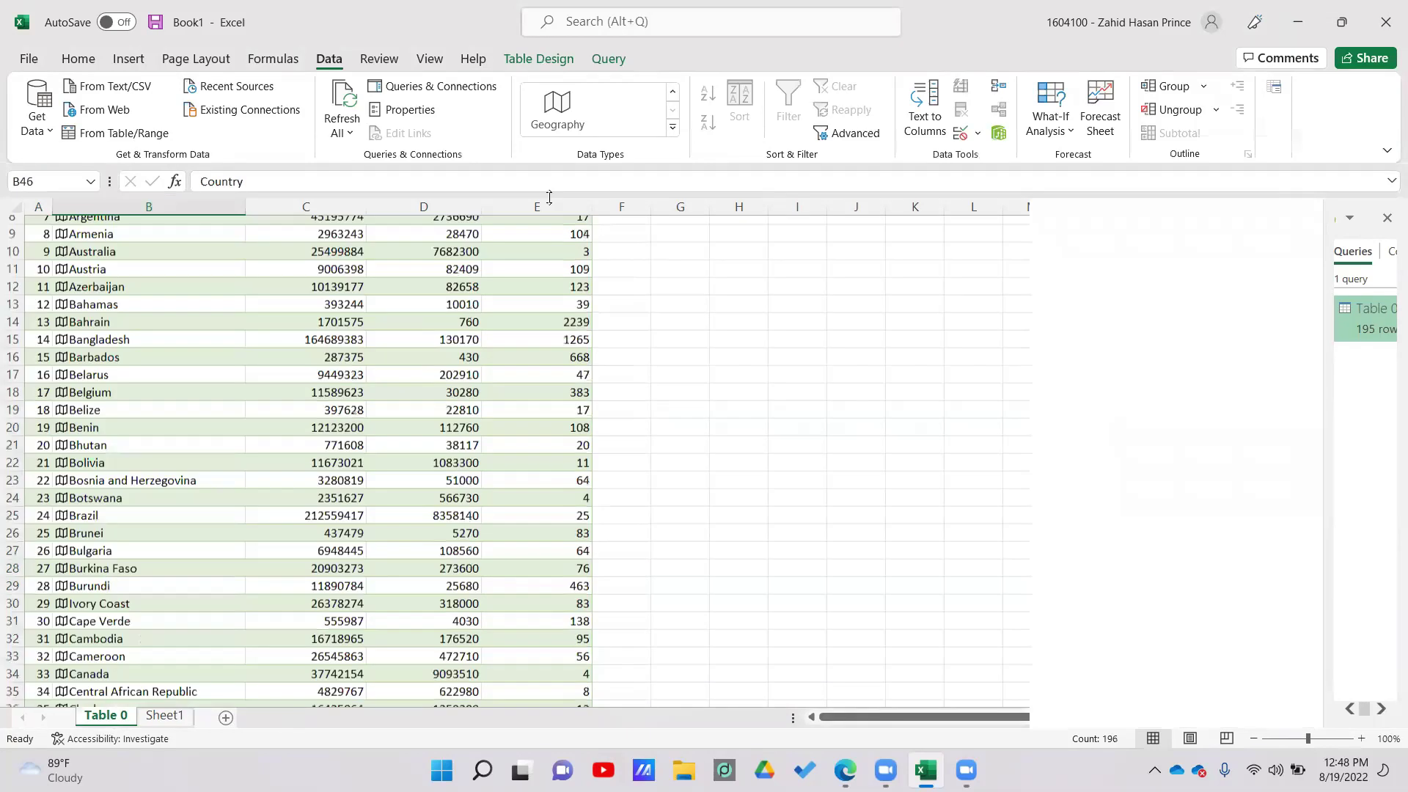
Step: Examine the Geography data card for Algeria through all its fields, then close the card
{"action": "scroll", "coordinate": [147, 374], "scroll_direction": "up", "scroll_amount": 6}
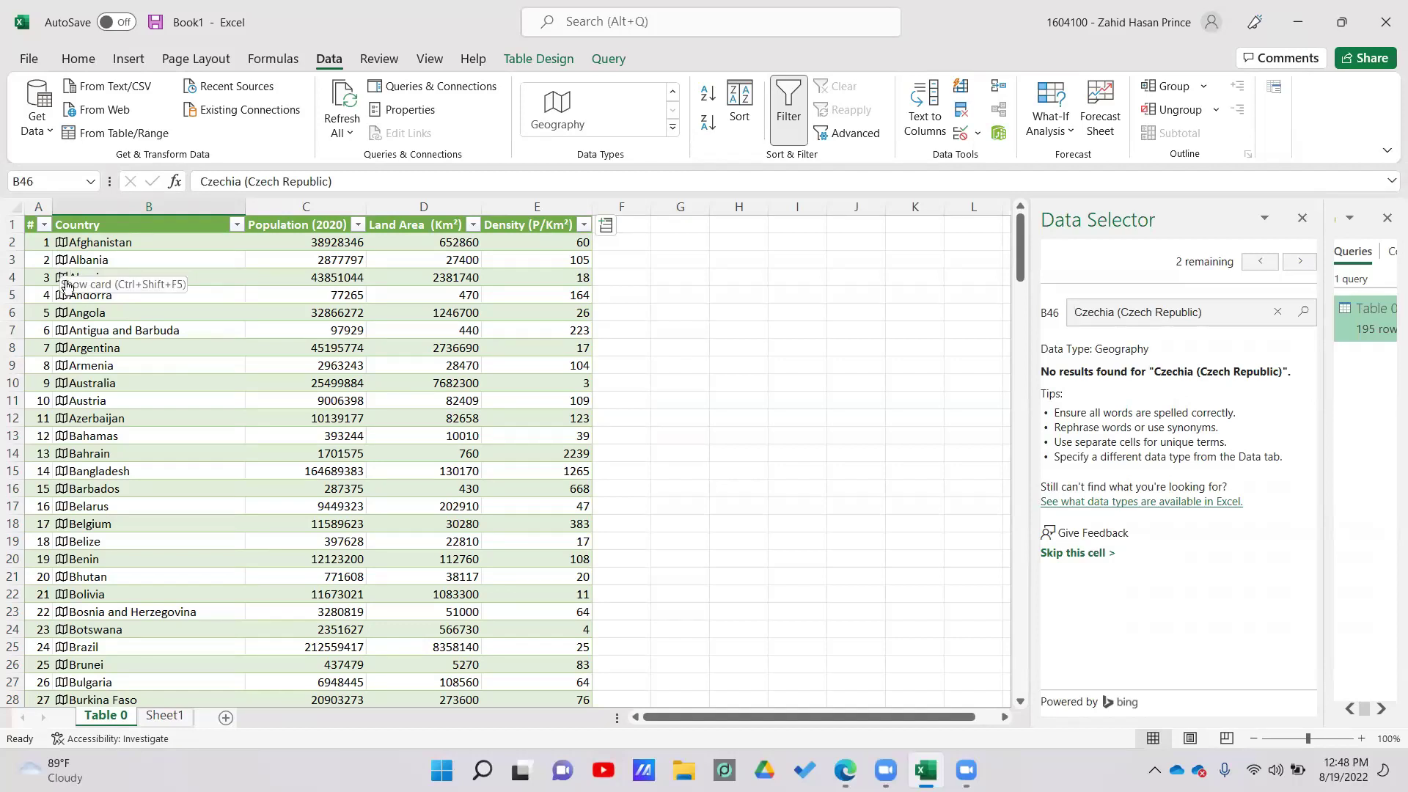
{"action": "left_click", "coordinate": [59, 277]}
{"action": "left_click", "coordinate": [59, 277]}
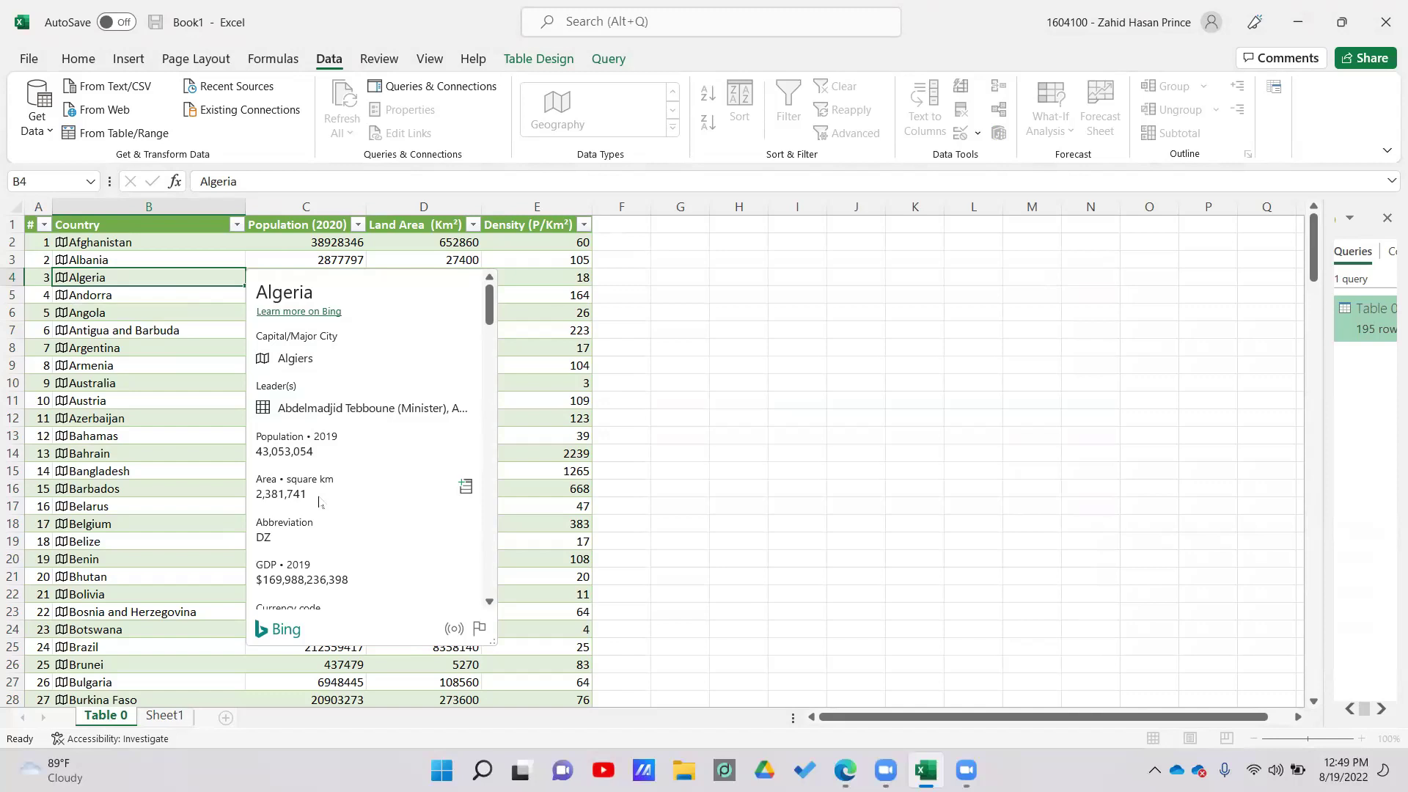
{"action": "scroll", "coordinate": [334, 546], "scroll_direction": "down", "scroll_amount": 1}
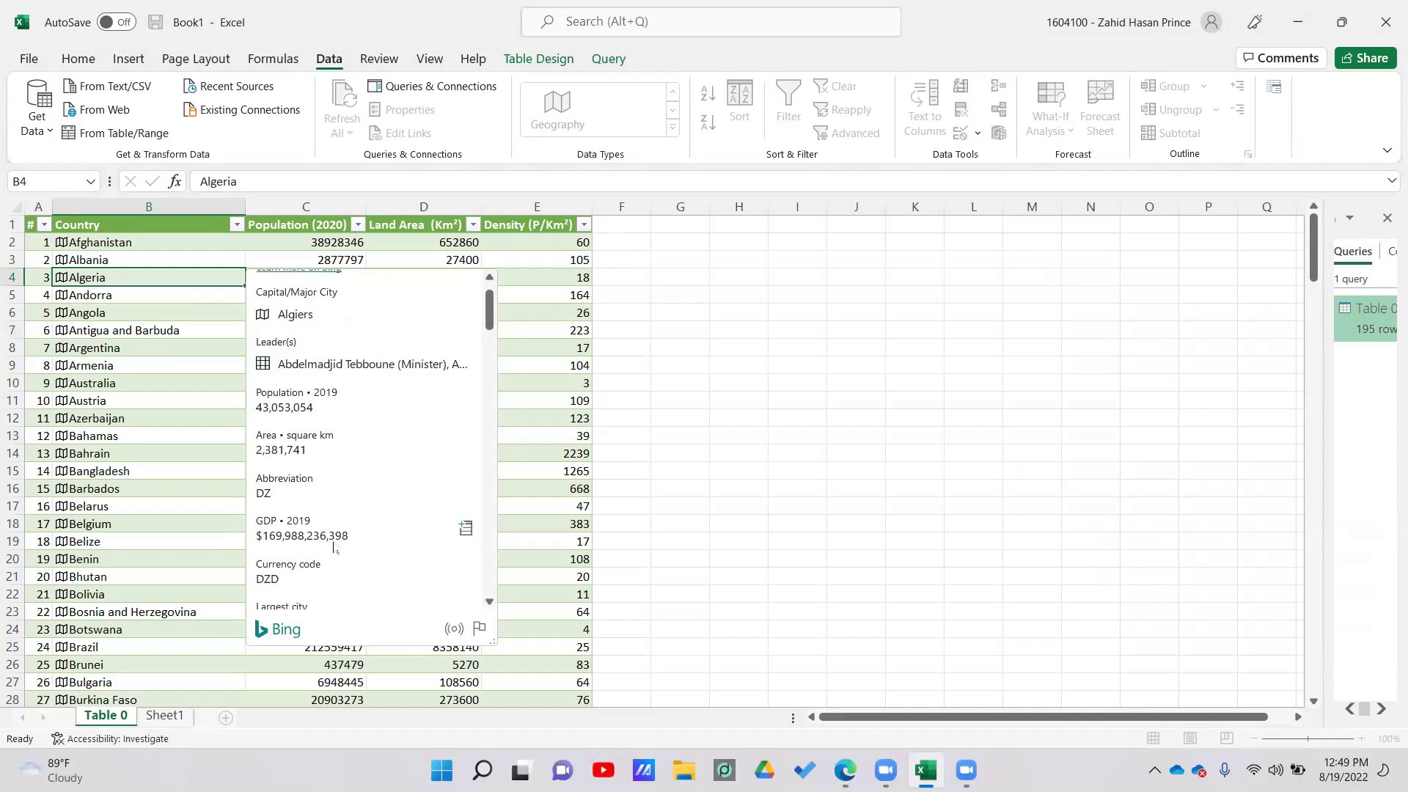
{"action": "scroll", "coordinate": [333, 547], "scroll_direction": "down", "scroll_amount": 1}
{"action": "scroll", "coordinate": [334, 547], "scroll_direction": "down", "scroll_amount": 6}
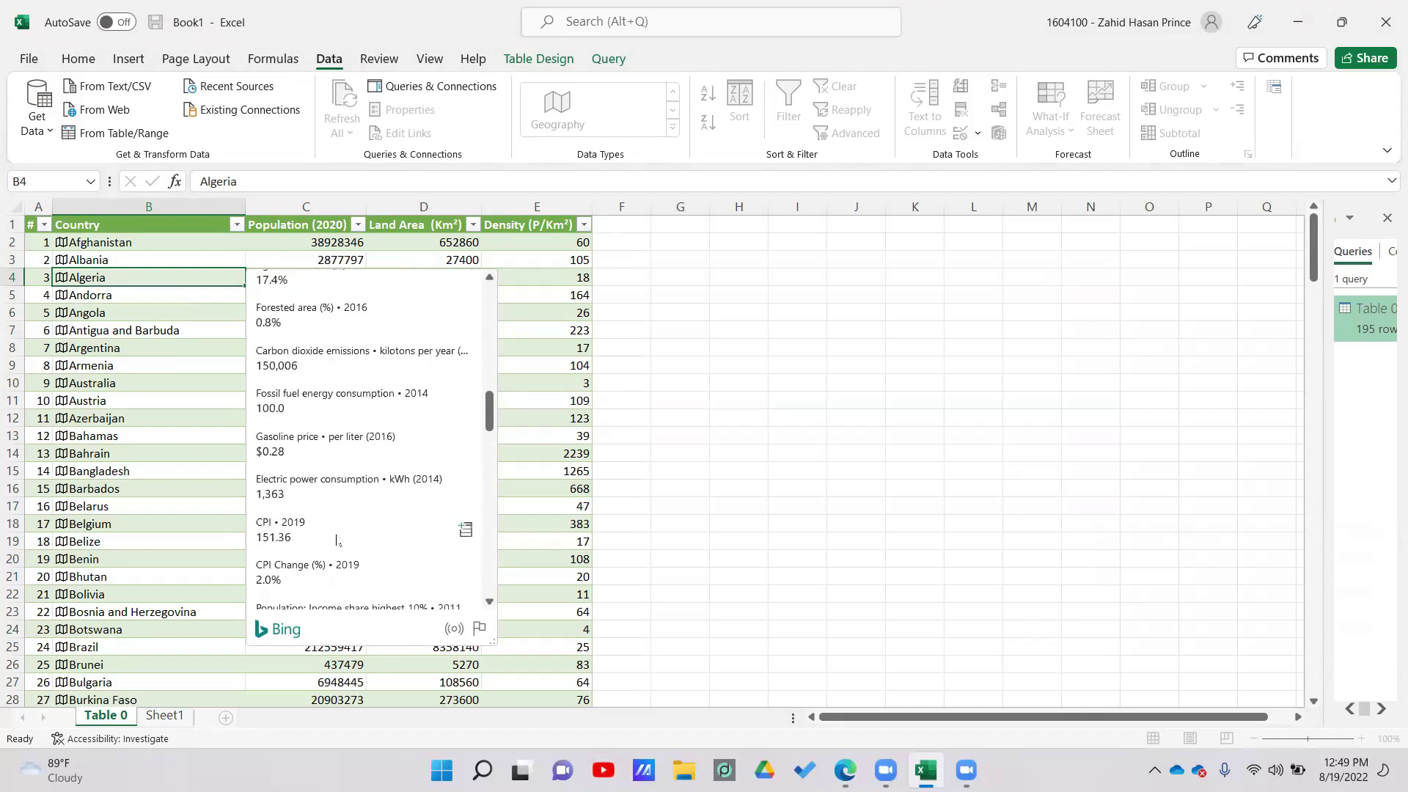
{"action": "scroll", "coordinate": [339, 539], "scroll_direction": "down", "scroll_amount": 8}
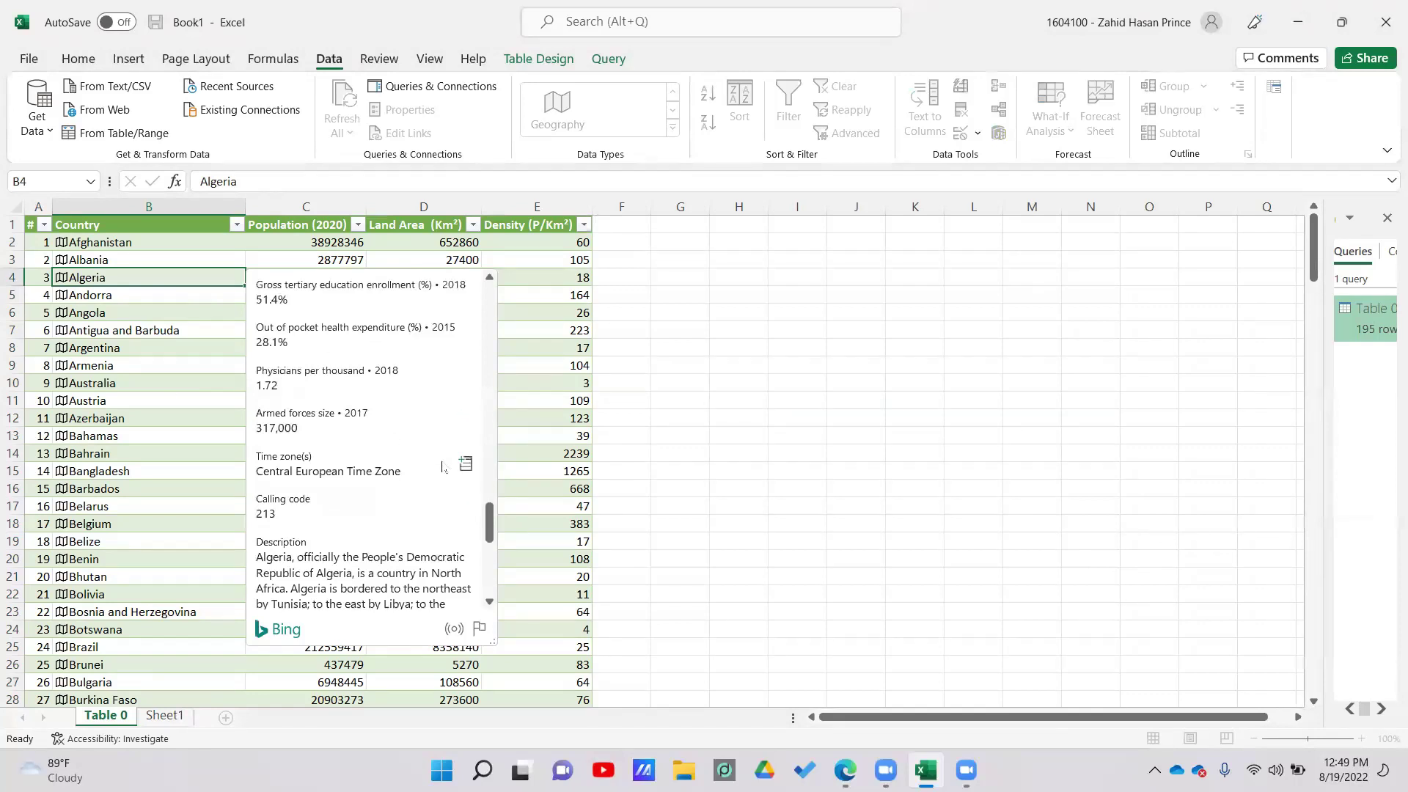
{"action": "scroll", "coordinate": [414, 465], "scroll_direction": "up", "scroll_amount": 9}
{"action": "scroll", "coordinate": [413, 462], "scroll_direction": "up", "scroll_amount": 10}
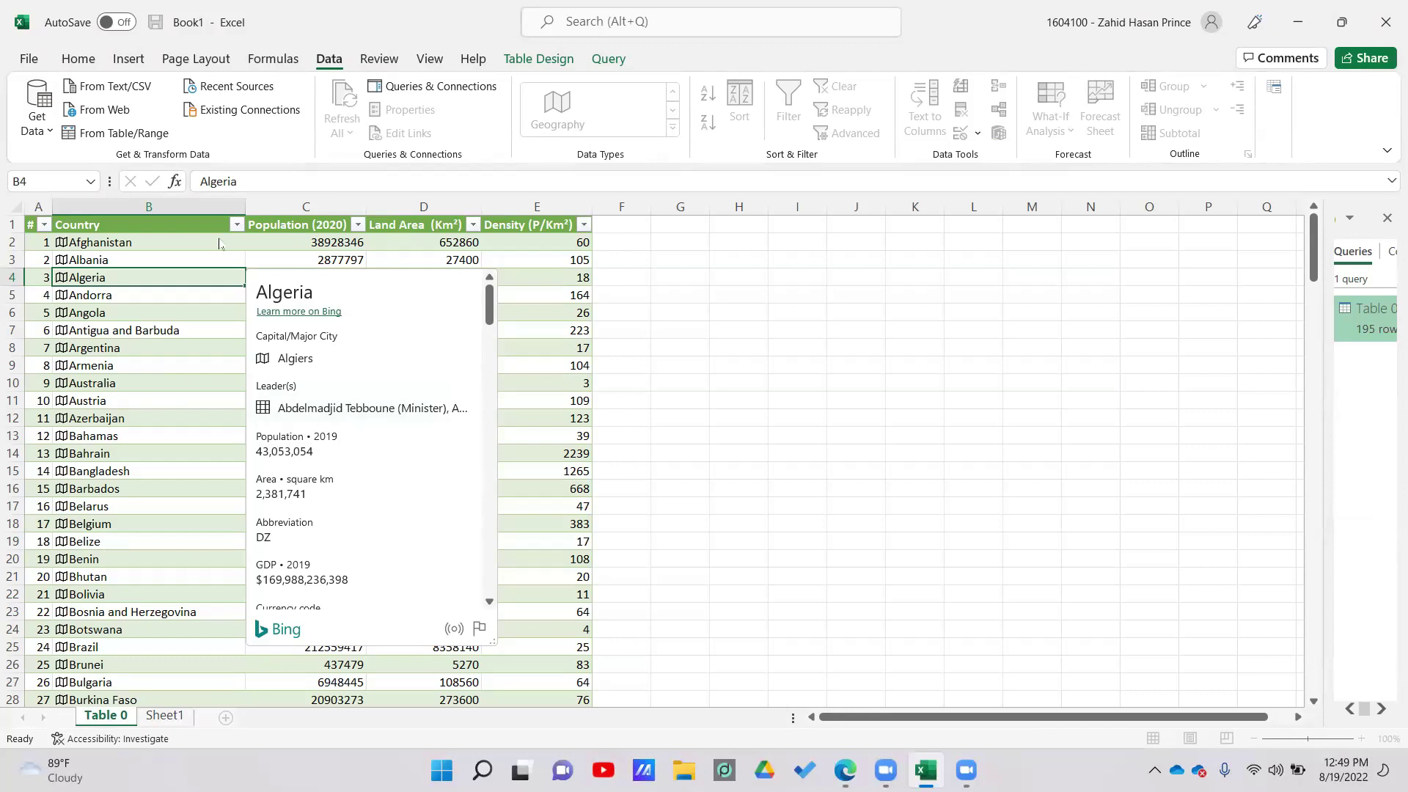
{"action": "left_click", "coordinate": [175, 200]}
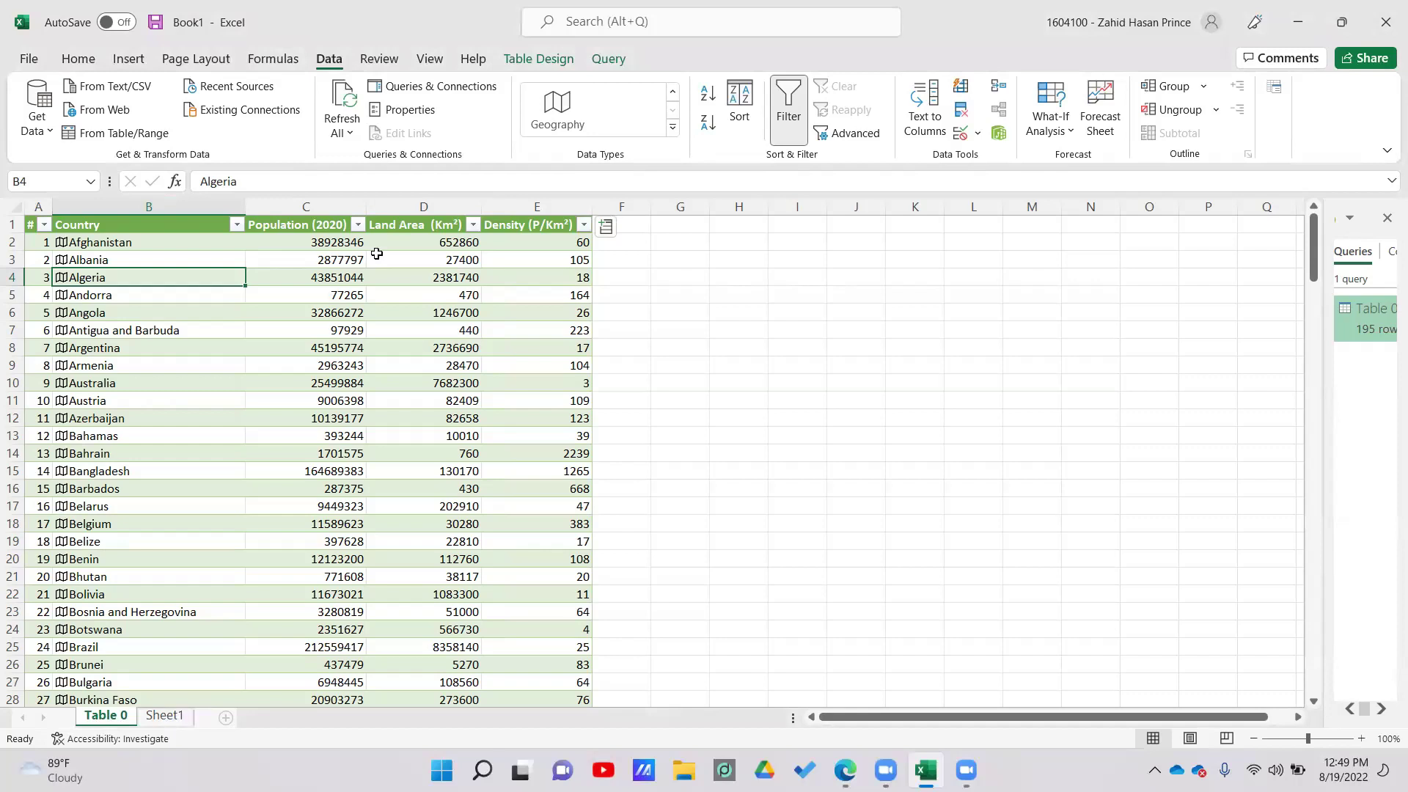
Step: Extract the Agricultural land (%) field from the Country column into a new table column
{"action": "left_click", "coordinate": [209, 209]}
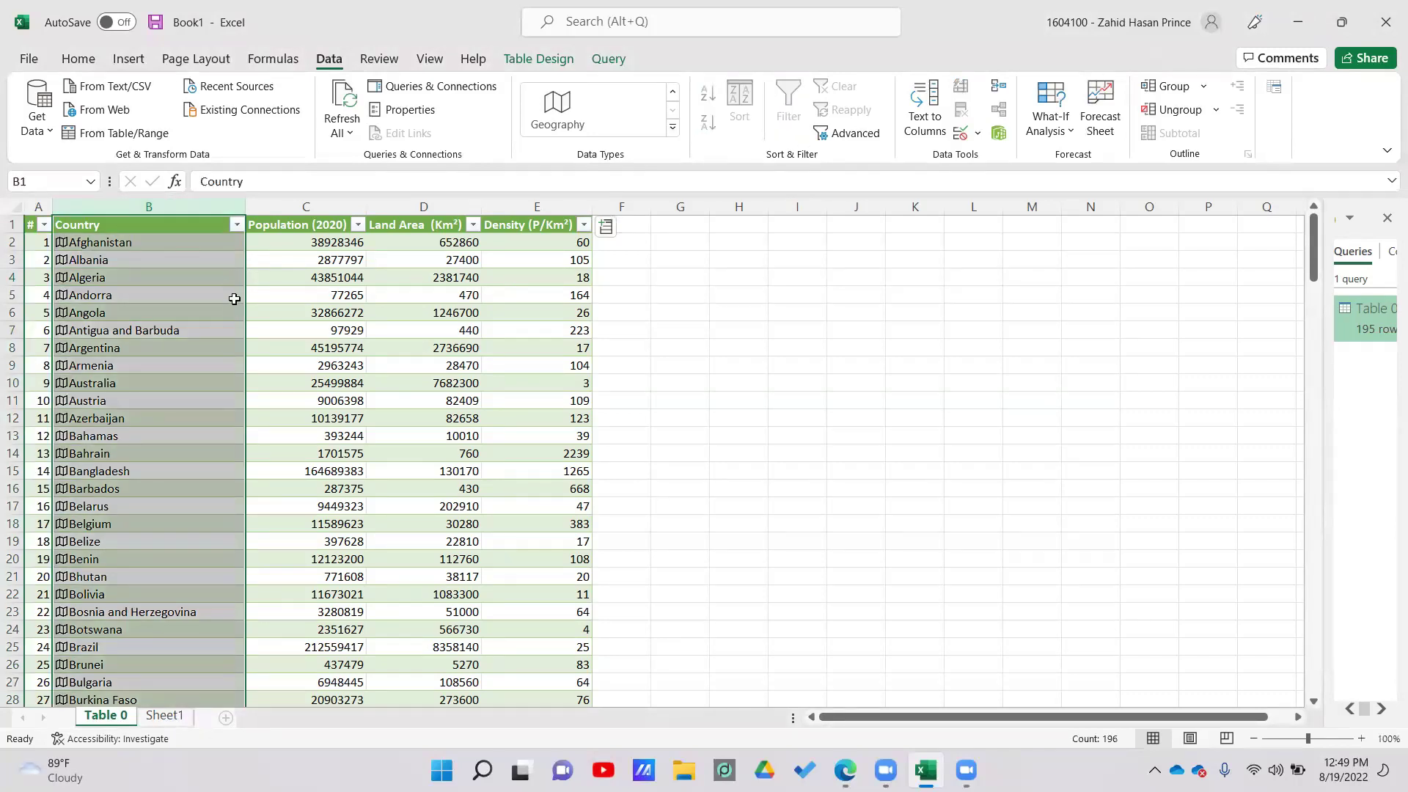
{"action": "left_click", "coordinate": [606, 229]}
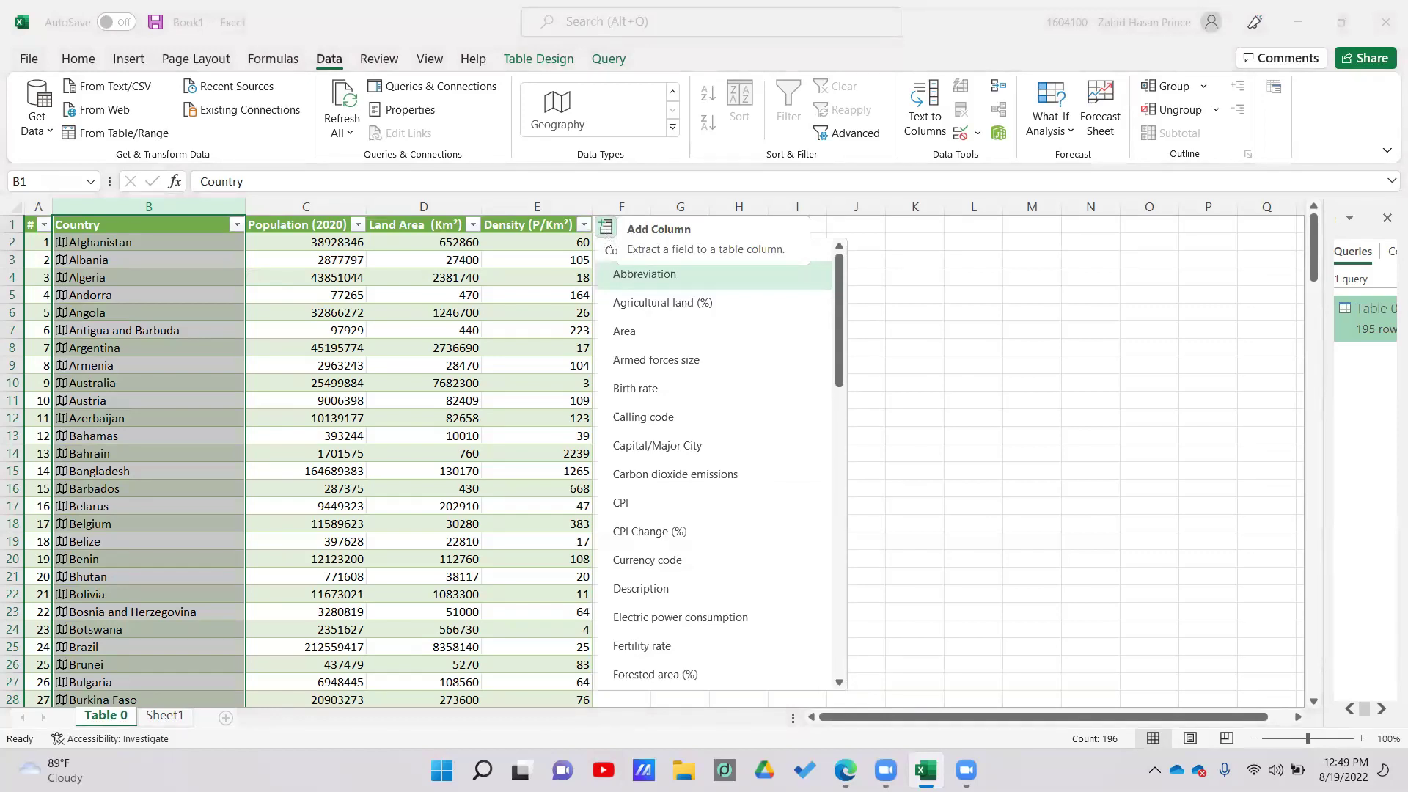
{"action": "left_click", "coordinate": [634, 303]}
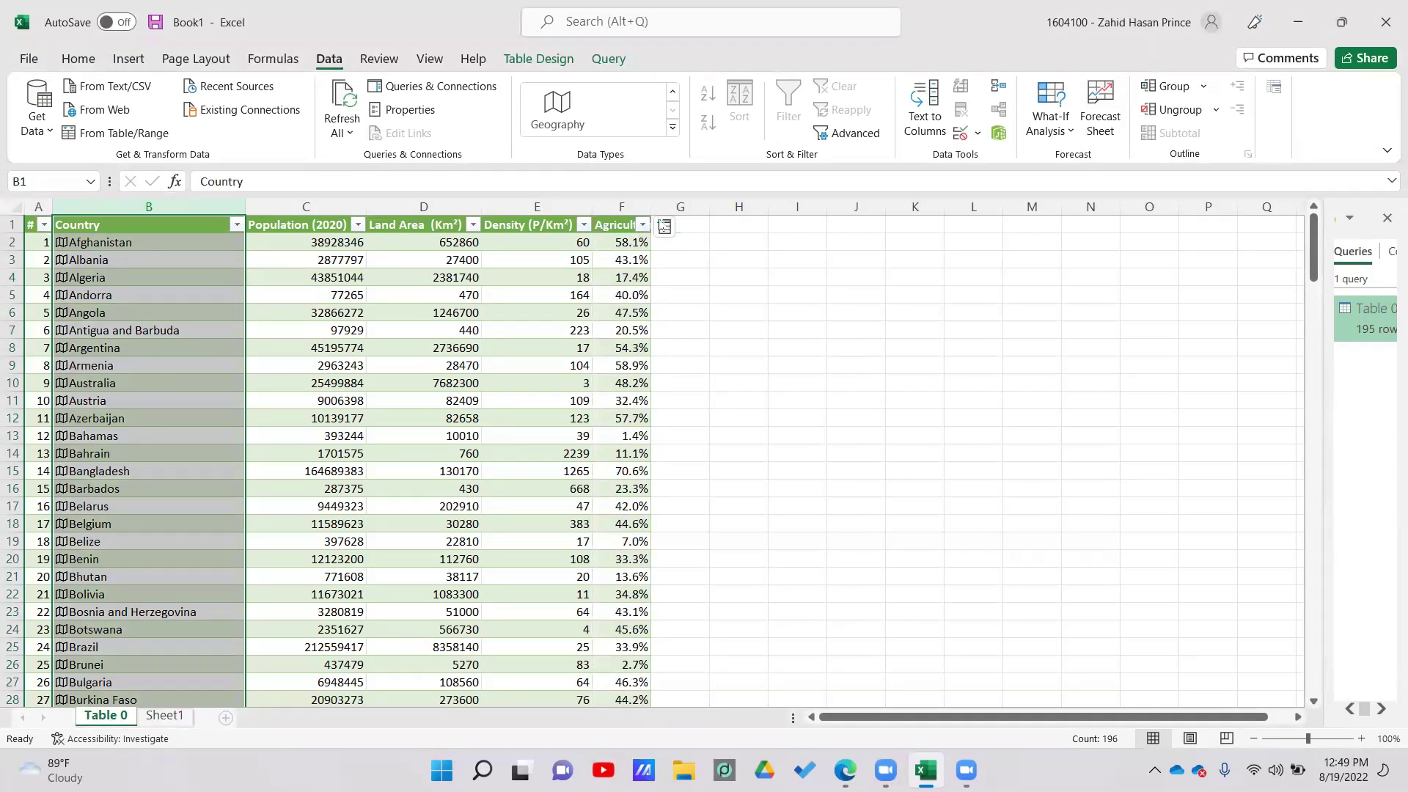
Step: Extract the Population field from the Country column into a new table column and widen that column
{"action": "left_click", "coordinate": [666, 227]}
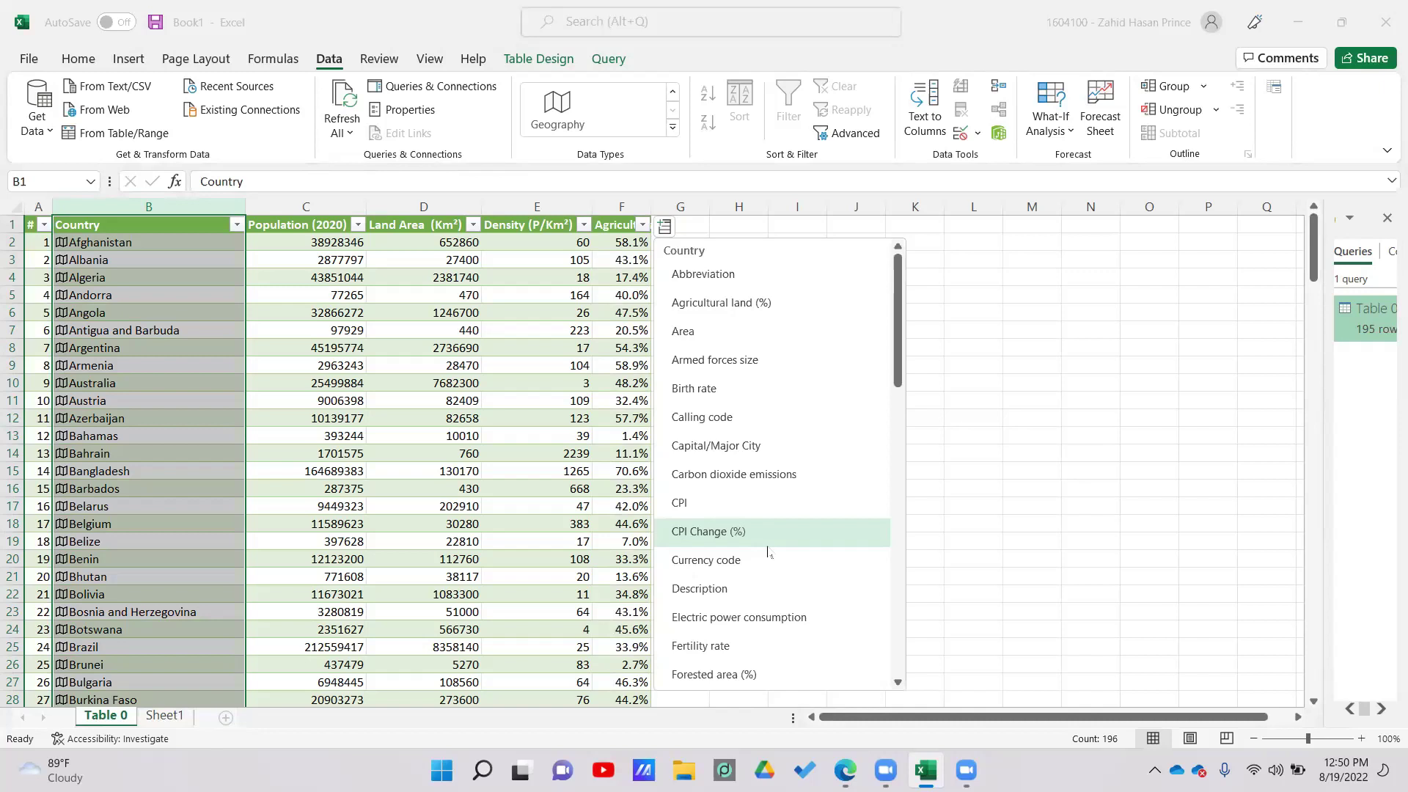
{"action": "scroll", "coordinate": [770, 565], "scroll_direction": "down", "scroll_amount": 3}
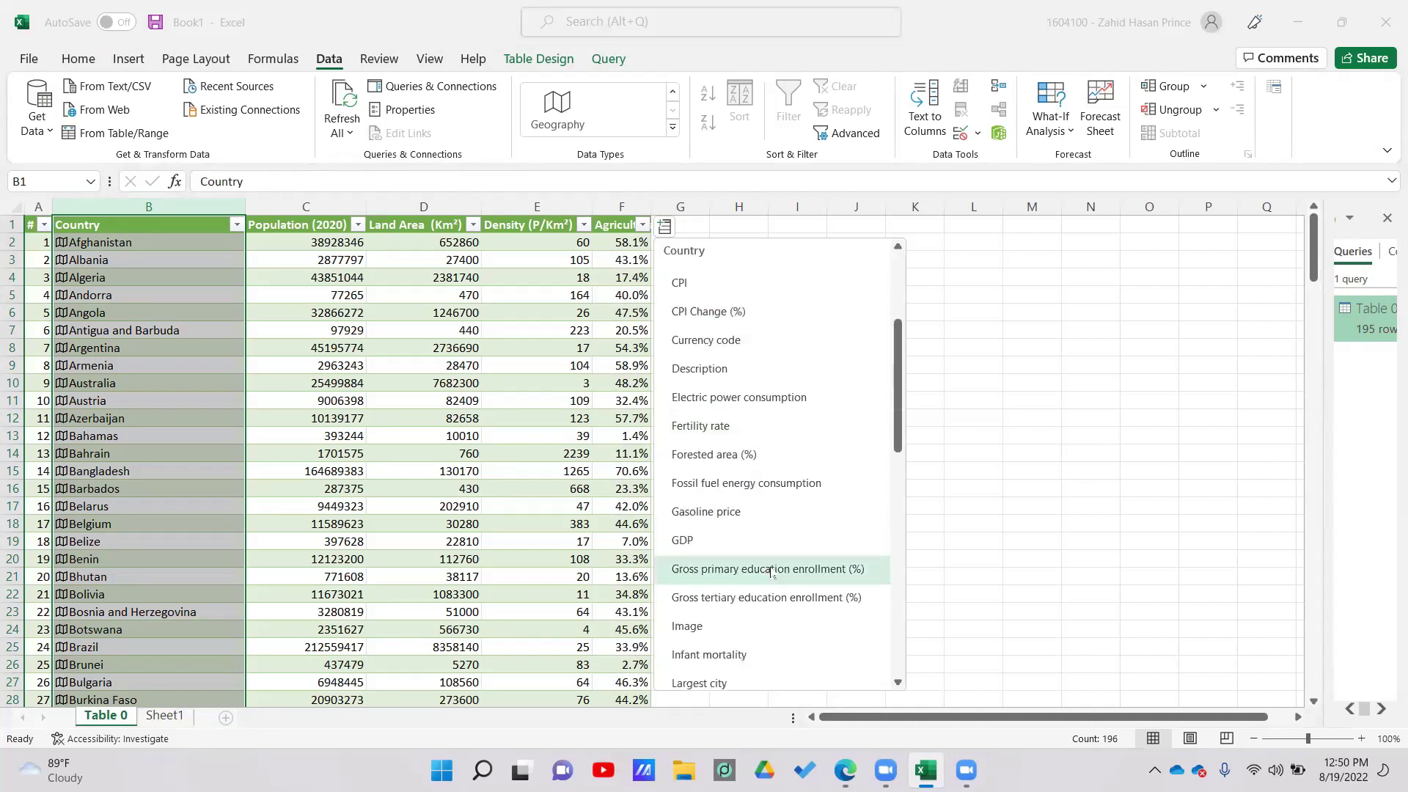
{"action": "scroll", "coordinate": [769, 568], "scroll_direction": "down", "scroll_amount": 5}
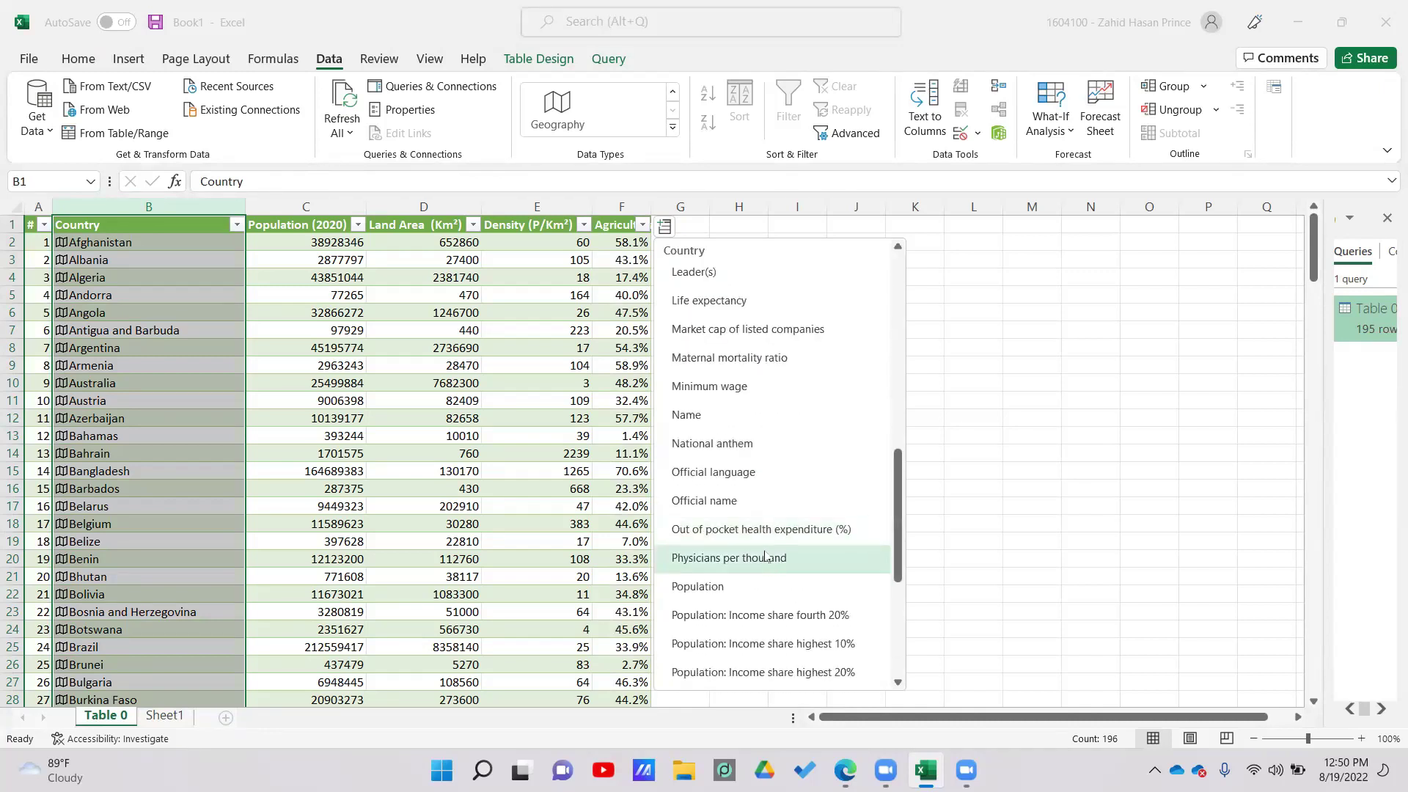
{"action": "left_click", "coordinate": [753, 584]}
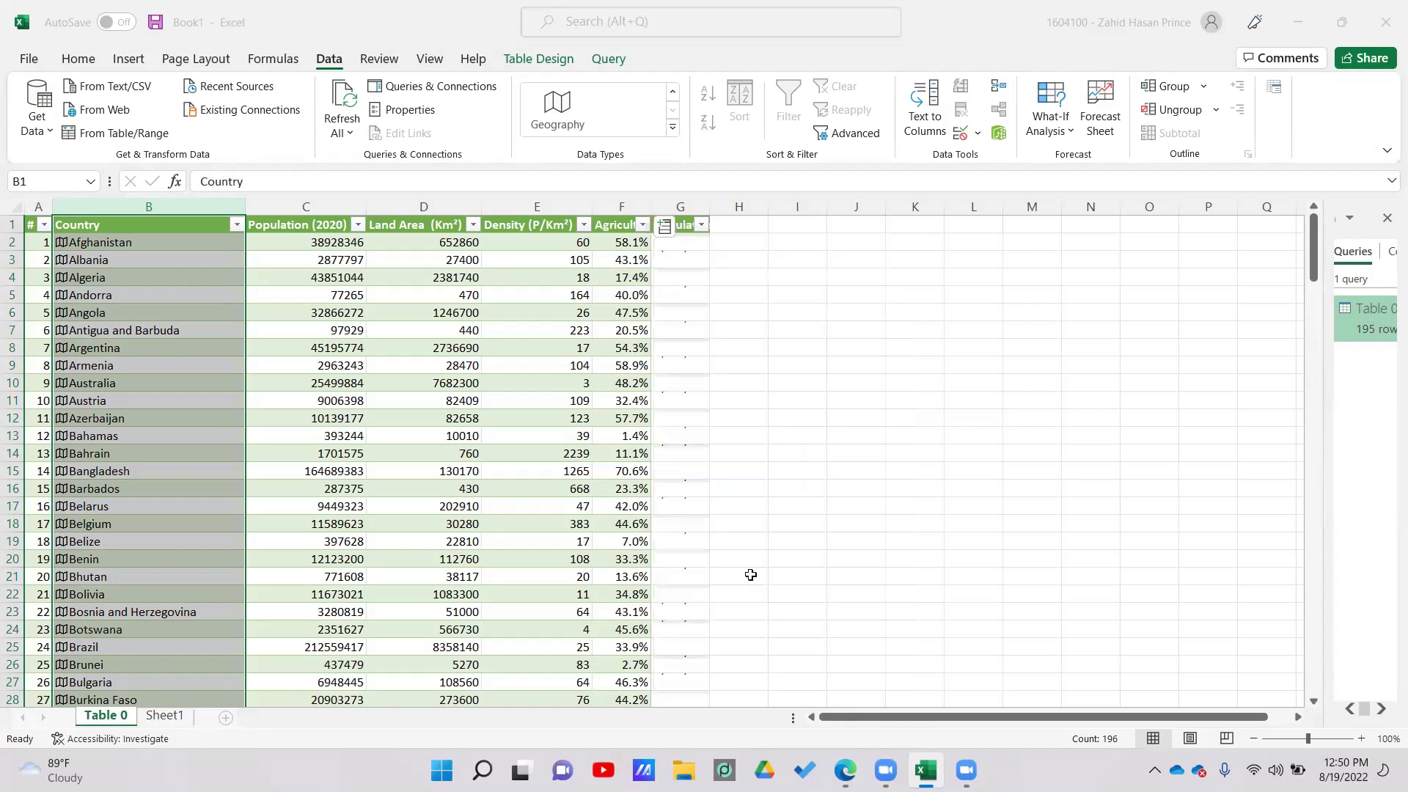
{"action": "left_click_drag", "start_coordinate": [710, 203], "coordinate": [746, 203]}
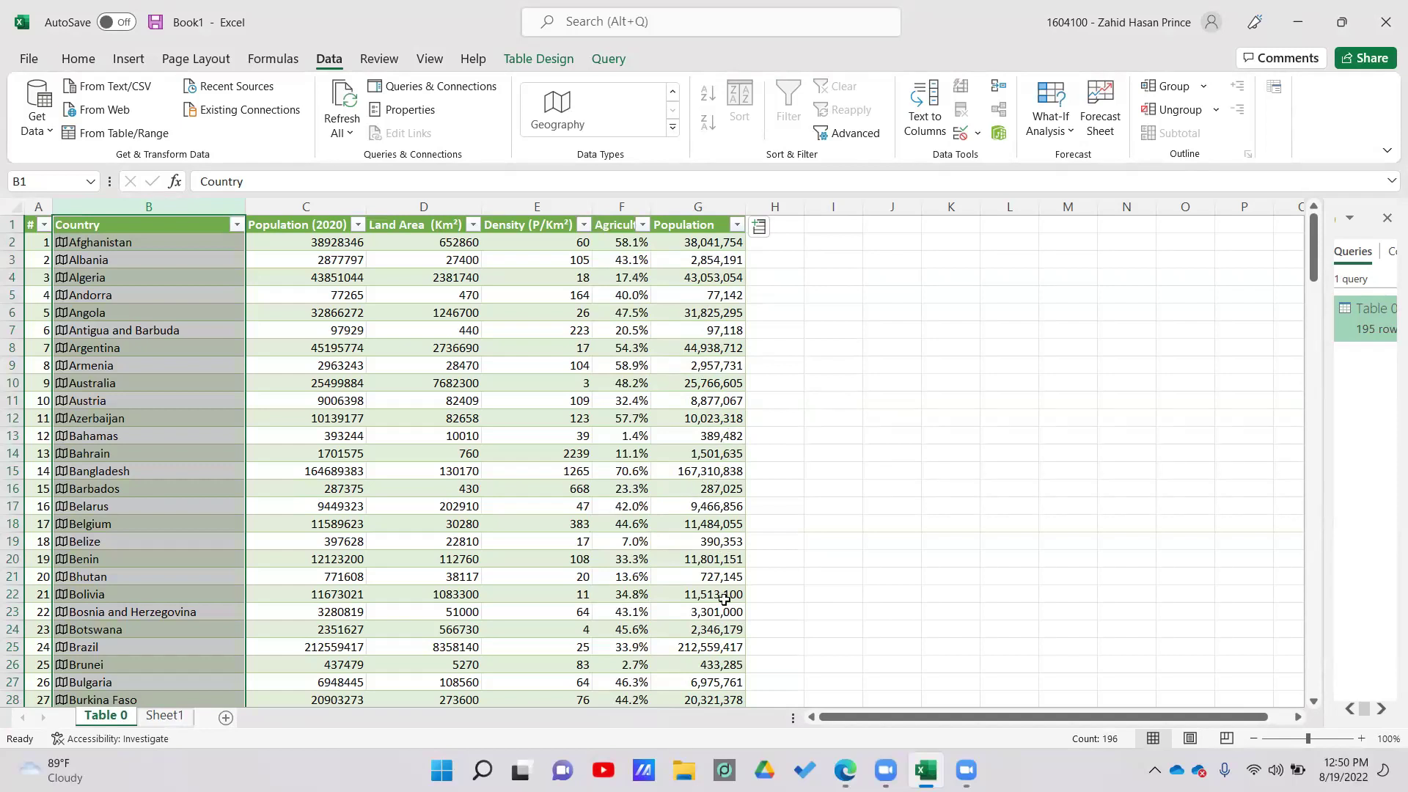
Step: Look through the table's rows to check the values in the added Agricultural land and Population columns
{"action": "scroll", "coordinate": [725, 522], "scroll_direction": "down", "scroll_amount": 7}
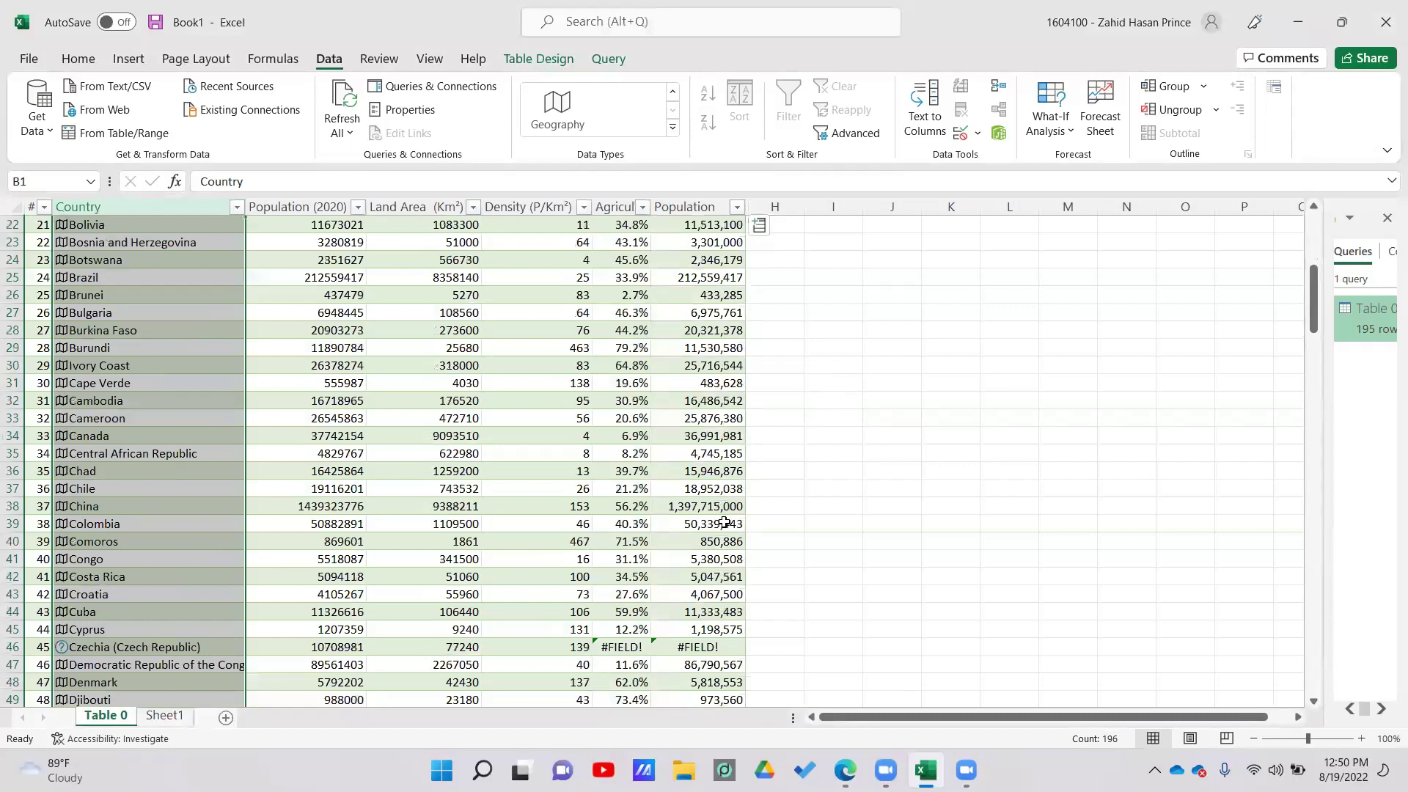
{"action": "scroll", "coordinate": [725, 523], "scroll_direction": "down", "scroll_amount": 20}
{"action": "scroll", "coordinate": [725, 522], "scroll_direction": "up", "scroll_amount": 10}
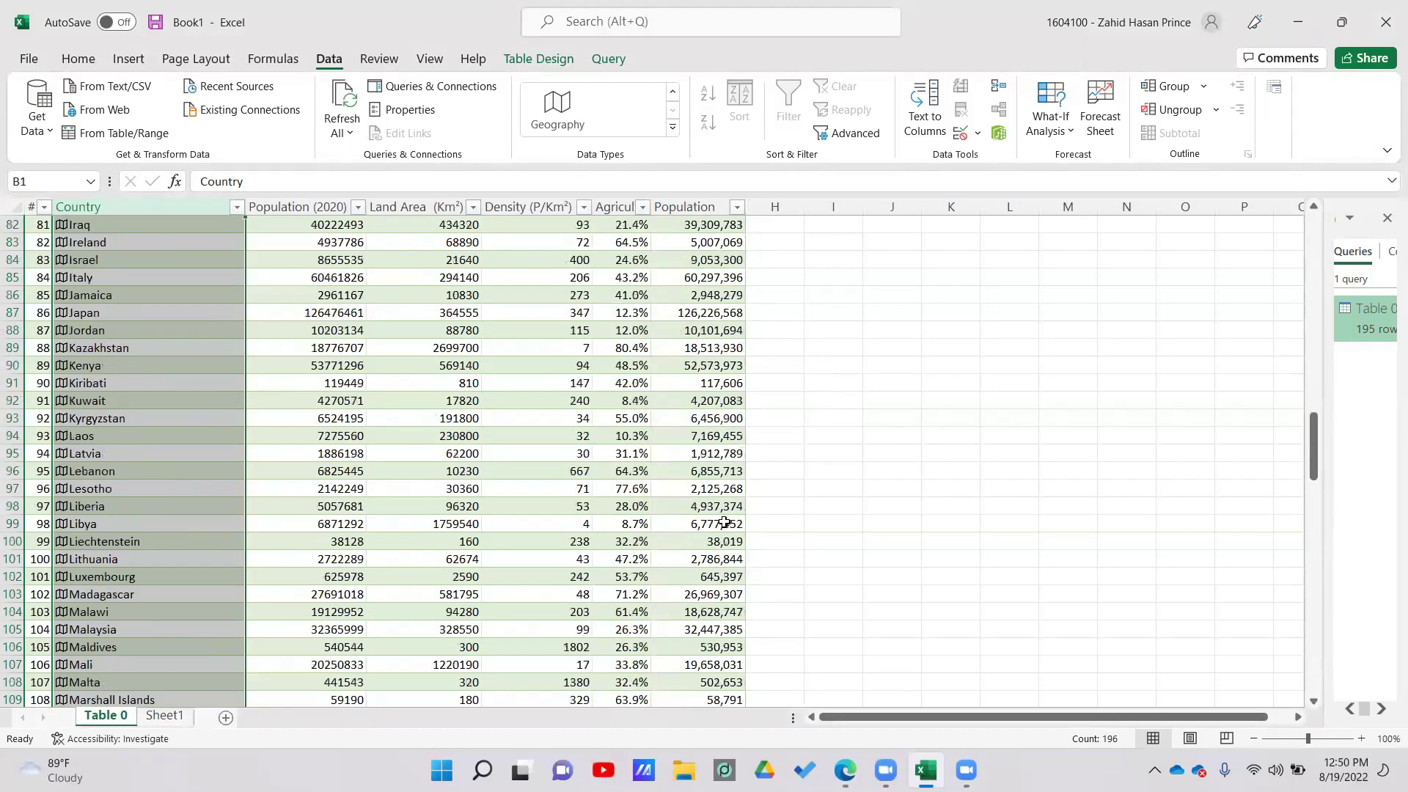
{"action": "scroll", "coordinate": [724, 523], "scroll_direction": "up", "scroll_amount": 20}
{"action": "scroll", "coordinate": [724, 522], "scroll_direction": "up", "scroll_amount": 6}
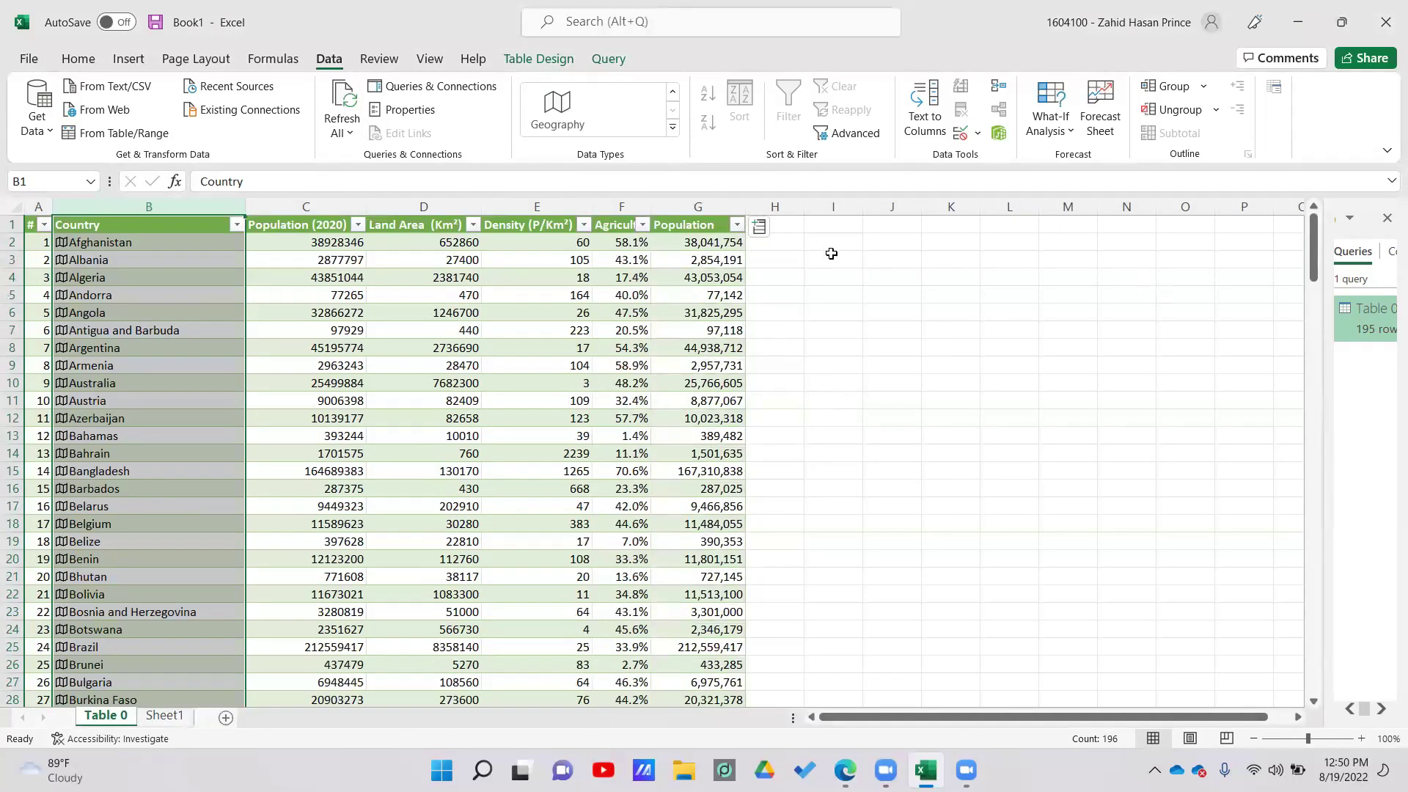
Step: Extract the Life expectancy field from the Country column into a new table column and widen that column
{"action": "left_click", "coordinate": [759, 227]}
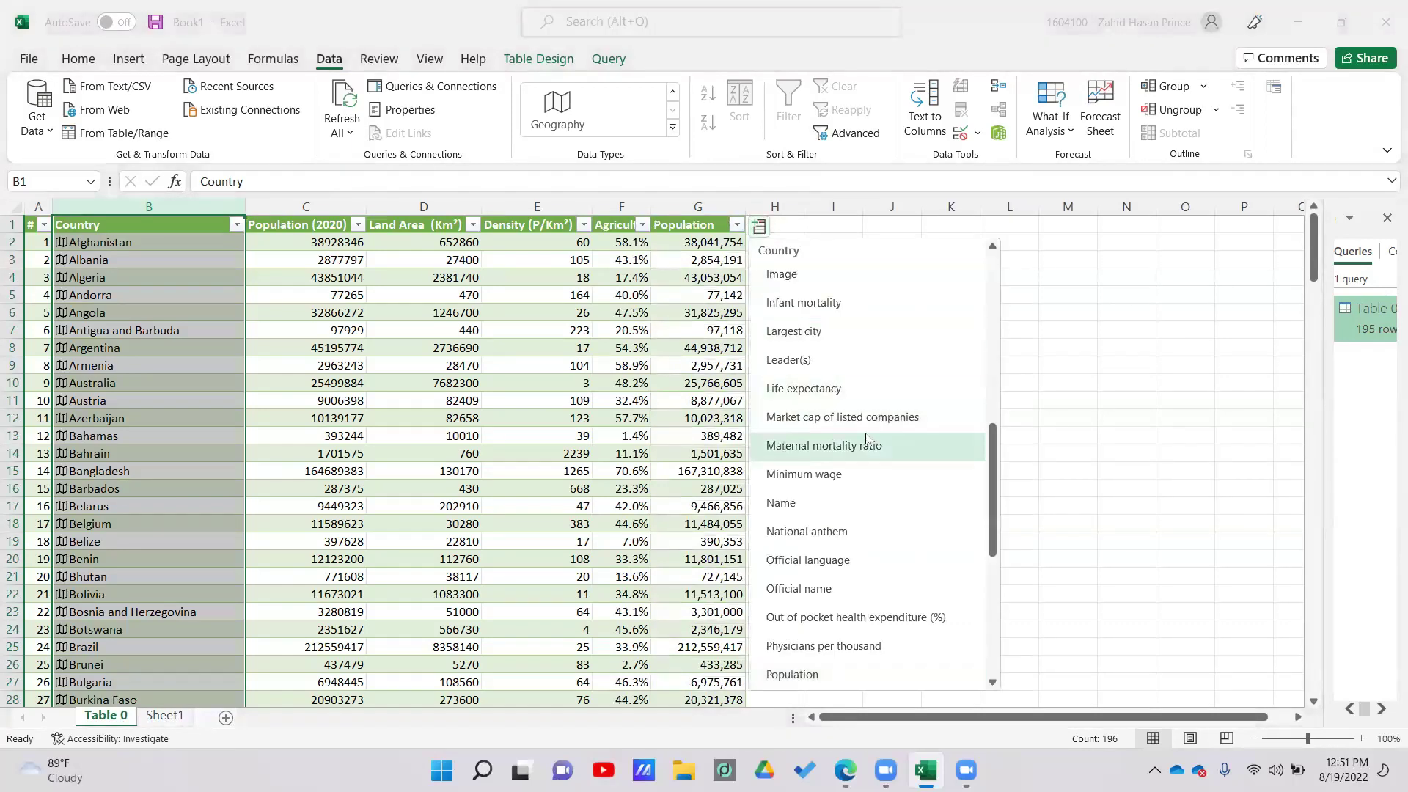
{"action": "left_click", "coordinate": [803, 388]}
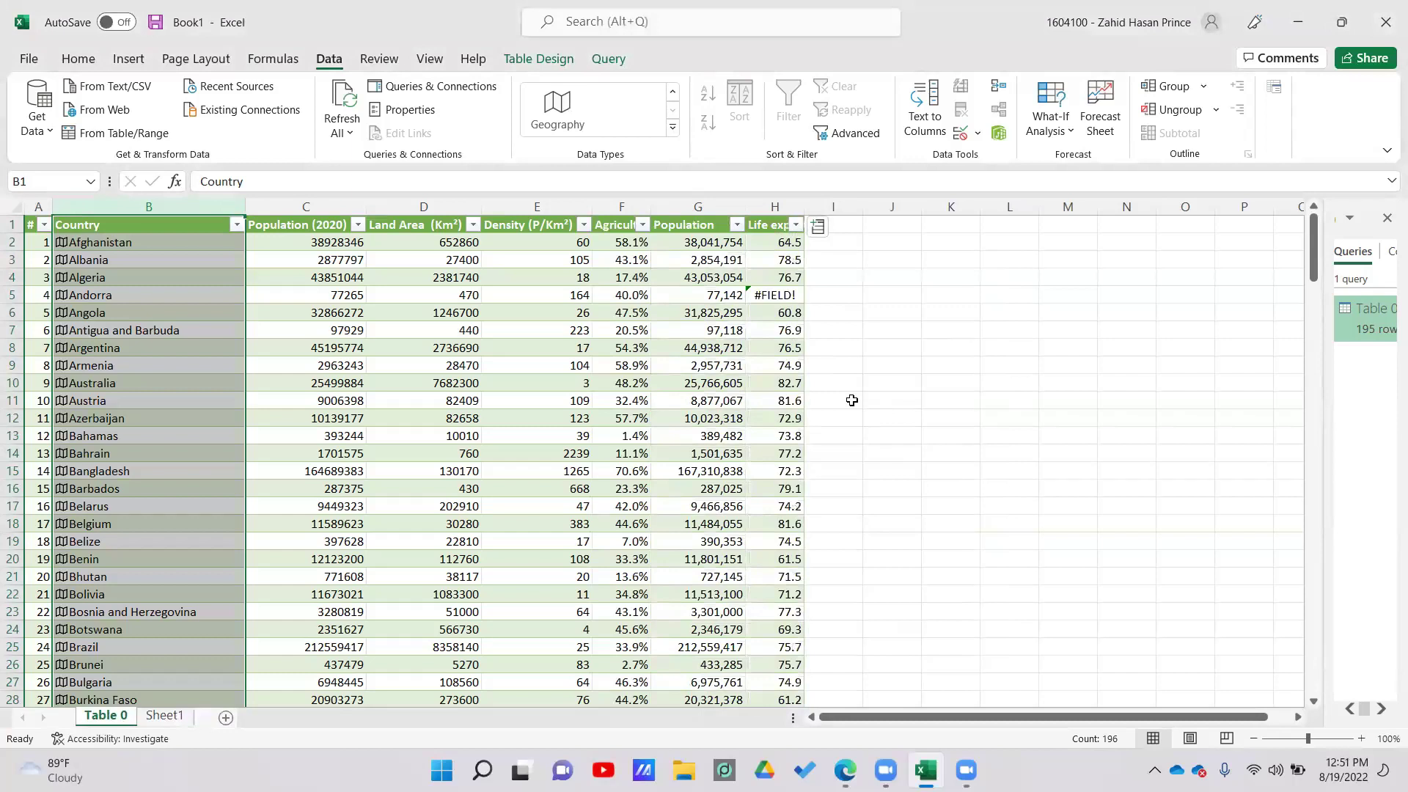
{"action": "left_click_drag", "start_coordinate": [804, 208], "coordinate": [825, 208]}
{"action": "scroll", "coordinate": [806, 414], "scroll_direction": "down", "scroll_amount": 16}
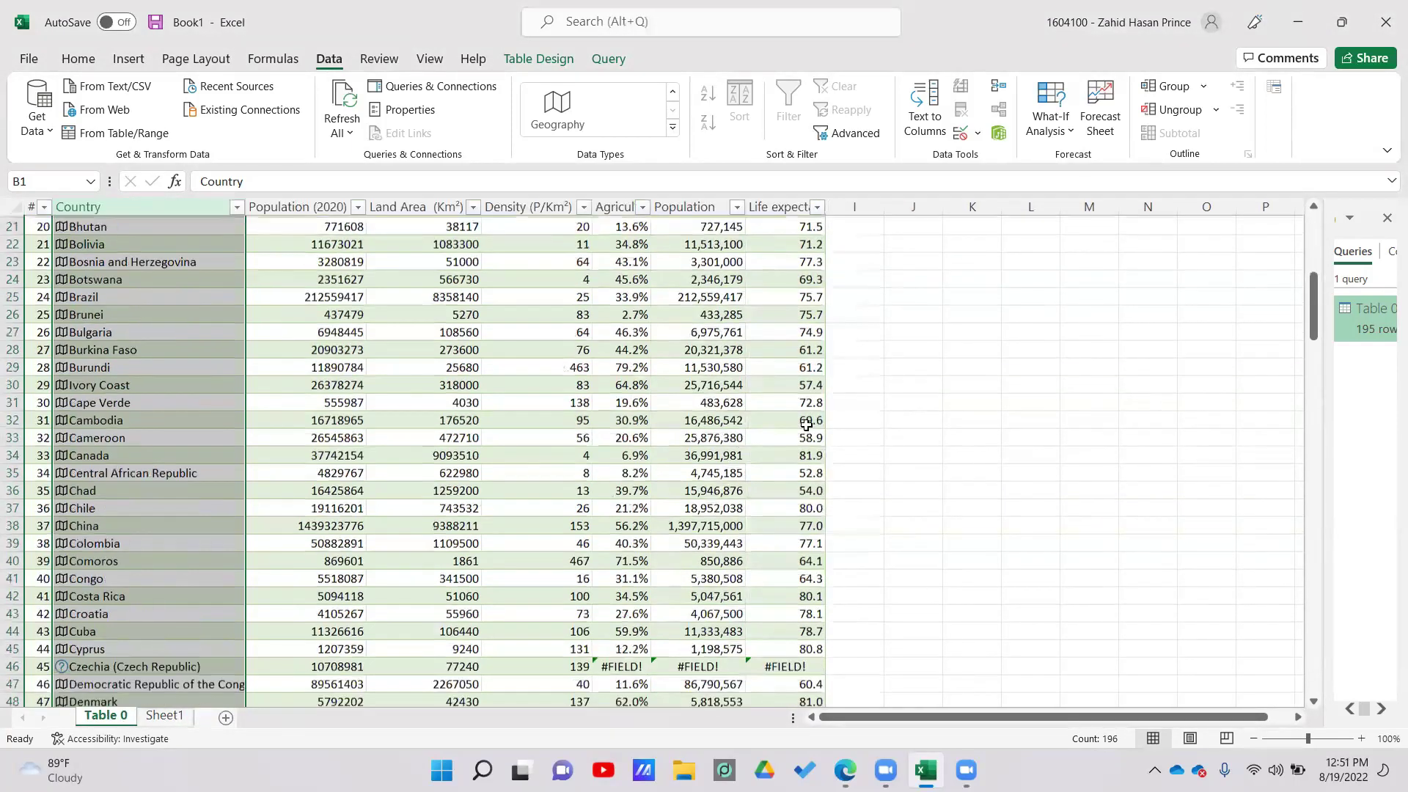
{"action": "scroll", "coordinate": [807, 422], "scroll_direction": "up", "scroll_amount": 16}
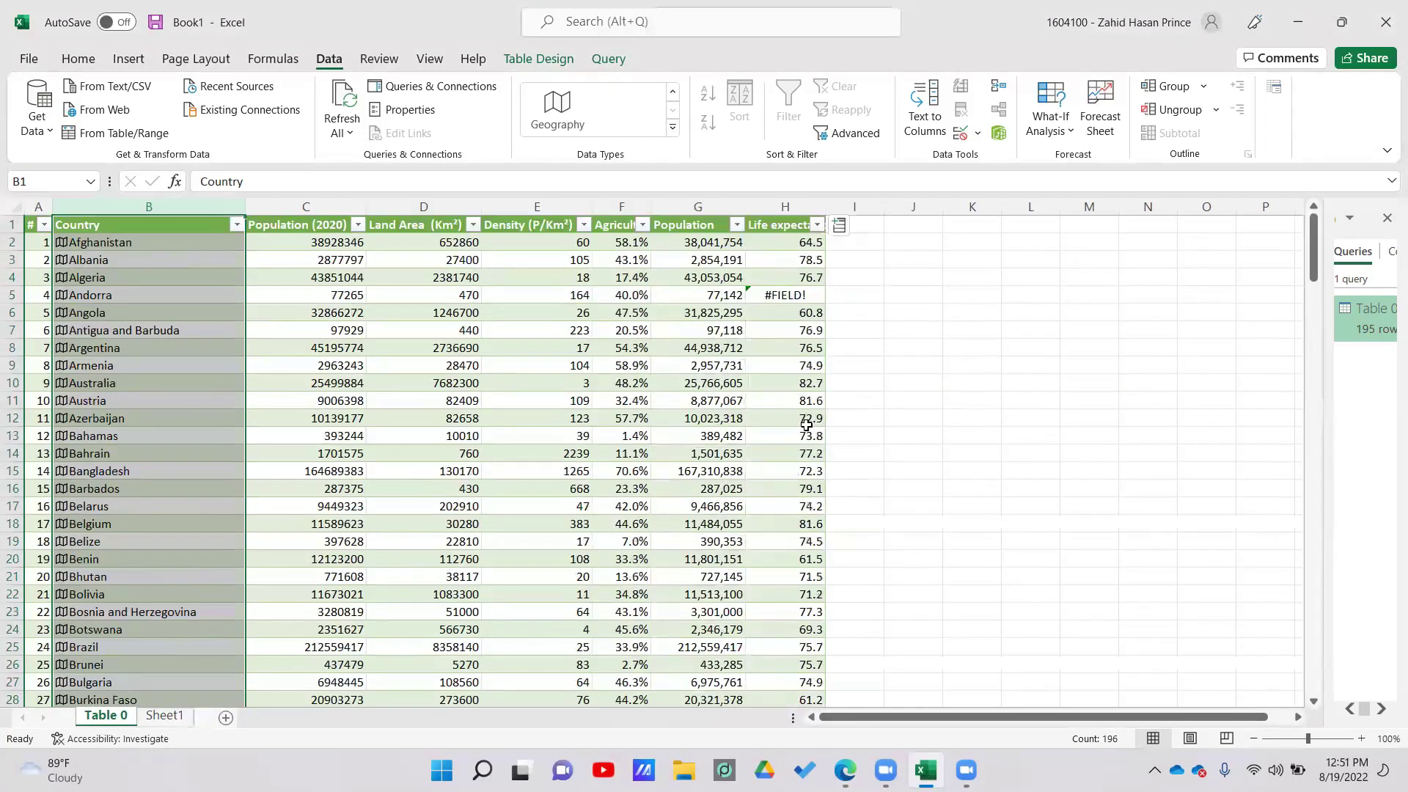
Step: Extract the Infant mortality and Image fields from the Country column into two new table columns
{"action": "left_click", "coordinate": [839, 226]}
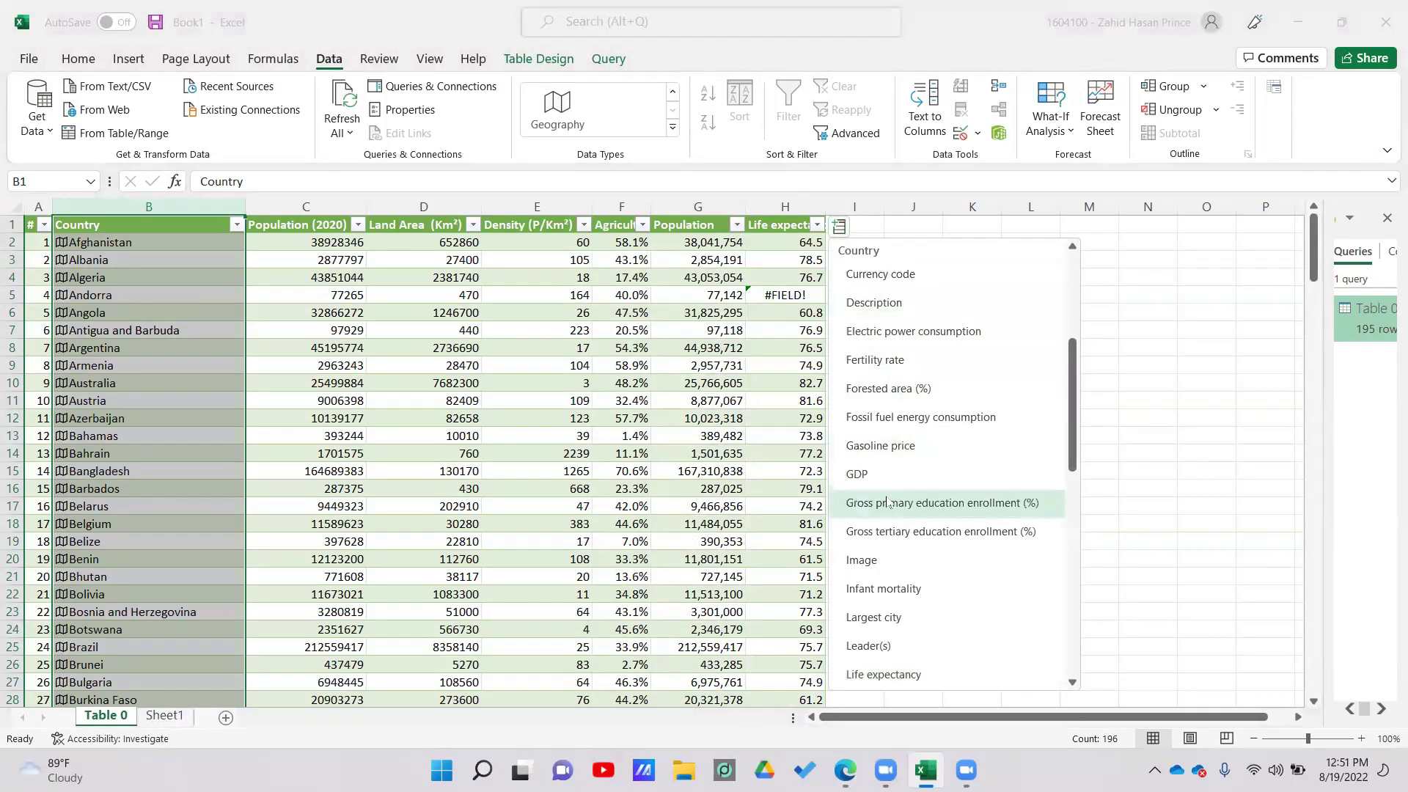
{"action": "left_click", "coordinate": [883, 590]}
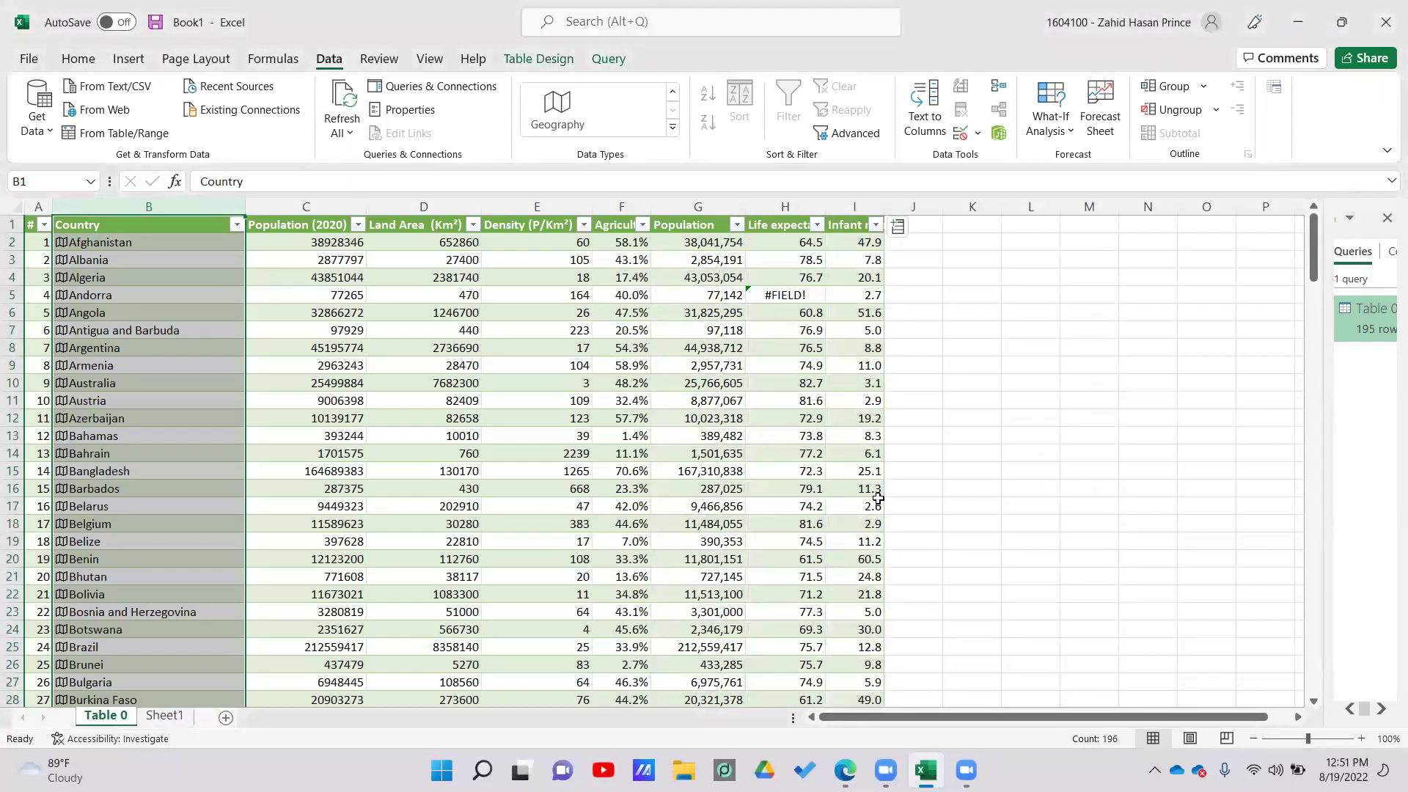
{"action": "left_click", "coordinate": [896, 229]}
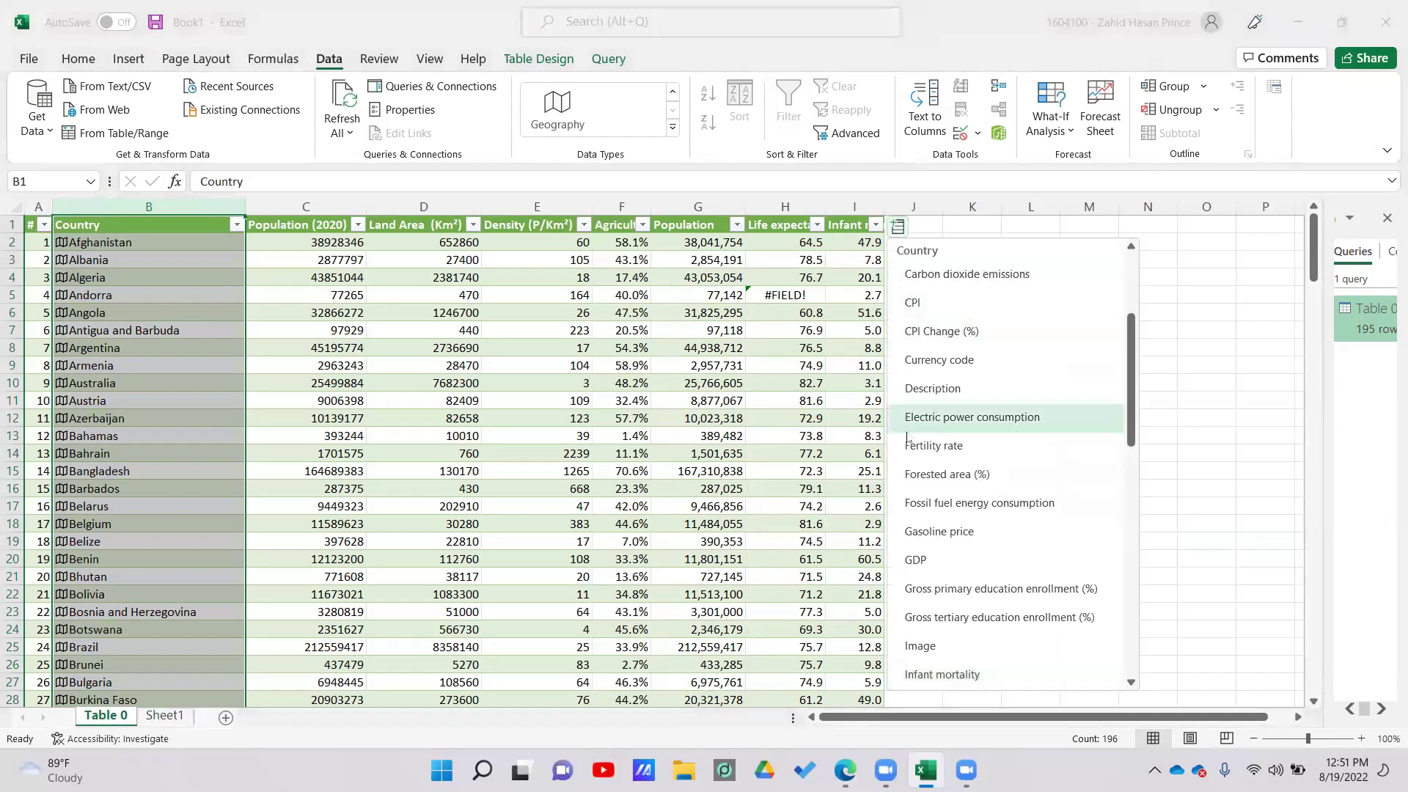
{"action": "left_click", "coordinate": [921, 646]}
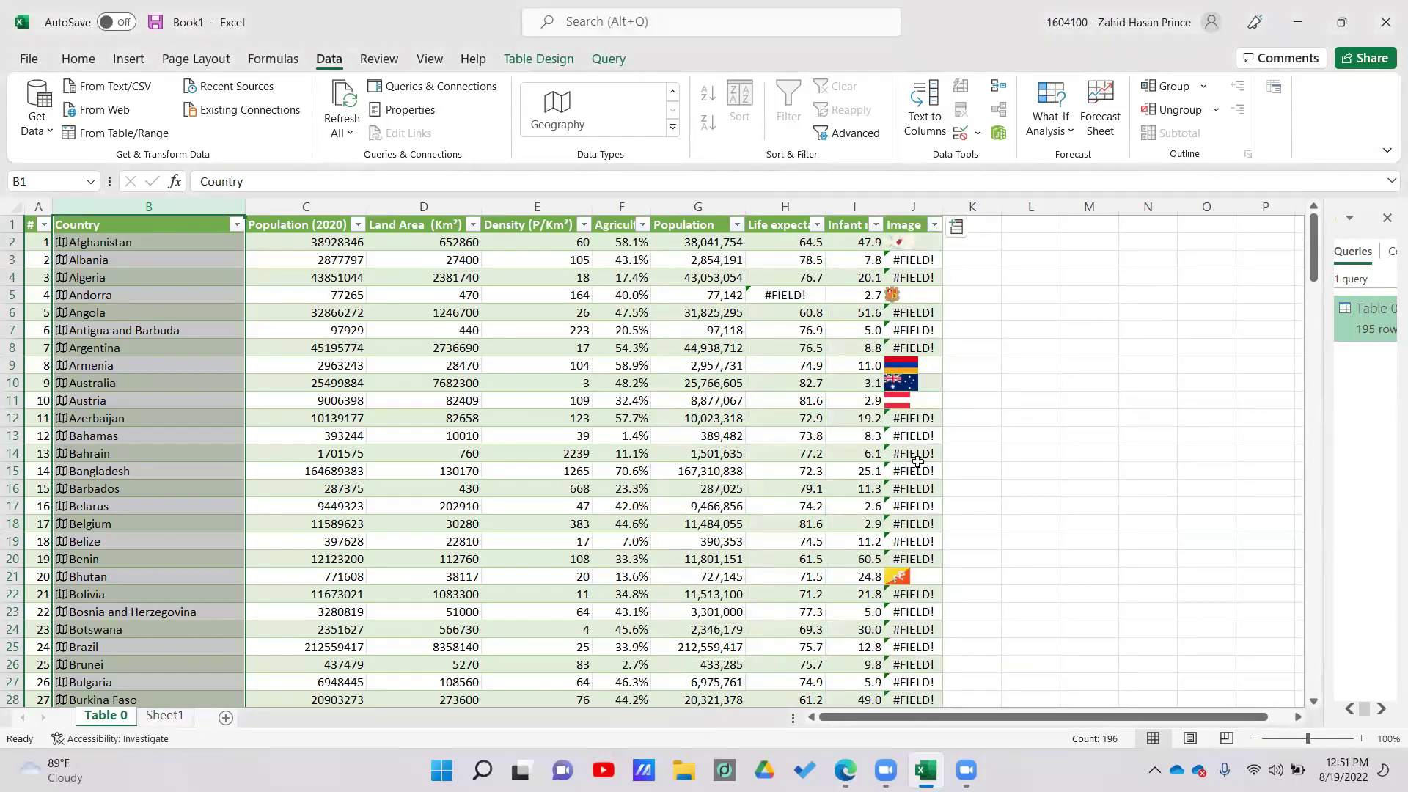
Step: Look through the table's rows to check the pictures in the added Image column
{"action": "scroll", "coordinate": [926, 266], "scroll_direction": "down", "scroll_amount": 1}
{"action": "scroll", "coordinate": [925, 266], "scroll_direction": "down", "scroll_amount": 18}
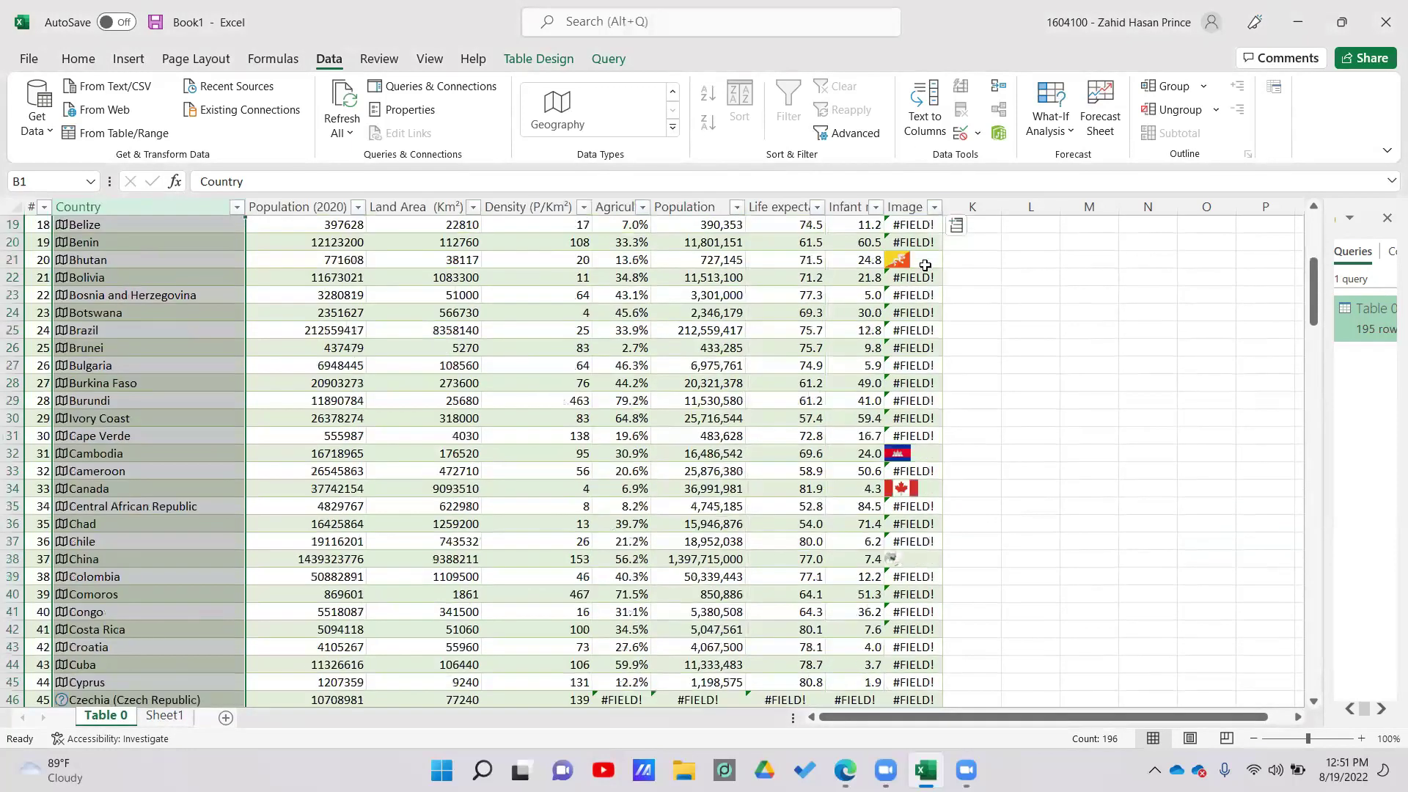
{"action": "scroll", "coordinate": [925, 266], "scroll_direction": "down", "scroll_amount": 8}
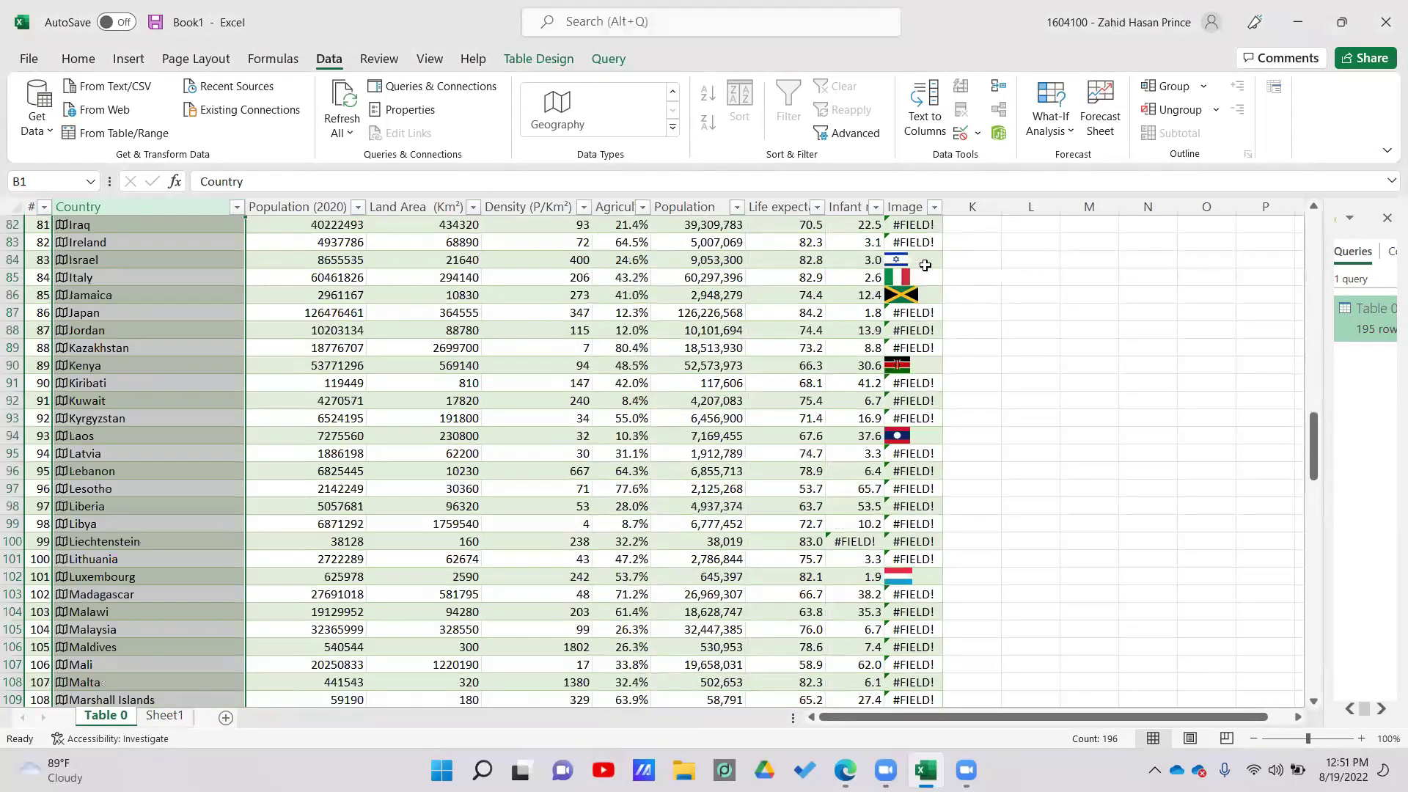
{"action": "scroll", "coordinate": [925, 266], "scroll_direction": "down", "scroll_amount": 20}
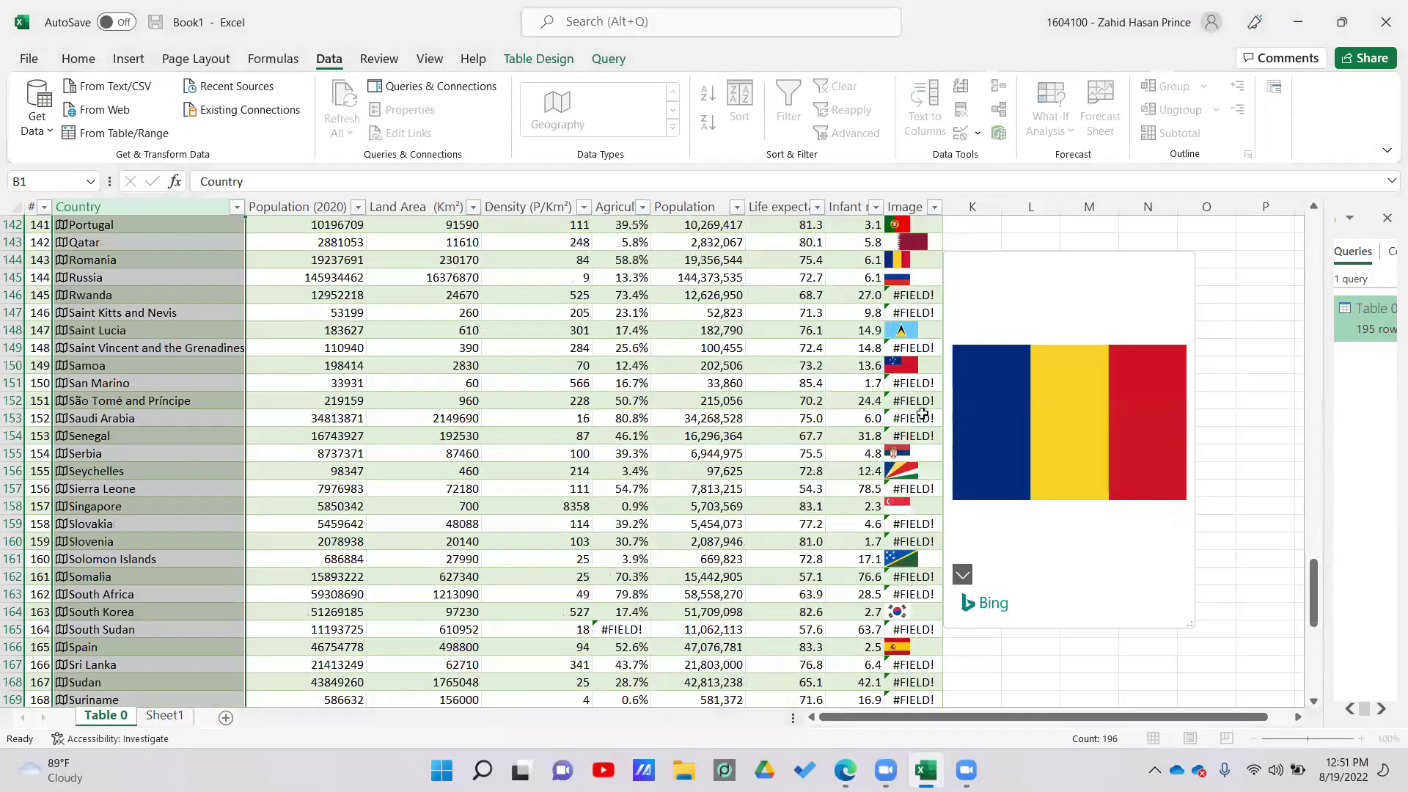
{"action": "scroll", "coordinate": [923, 414], "scroll_direction": "down", "scroll_amount": 14}
{"action": "scroll", "coordinate": [923, 414], "scroll_direction": "up", "scroll_amount": 18}
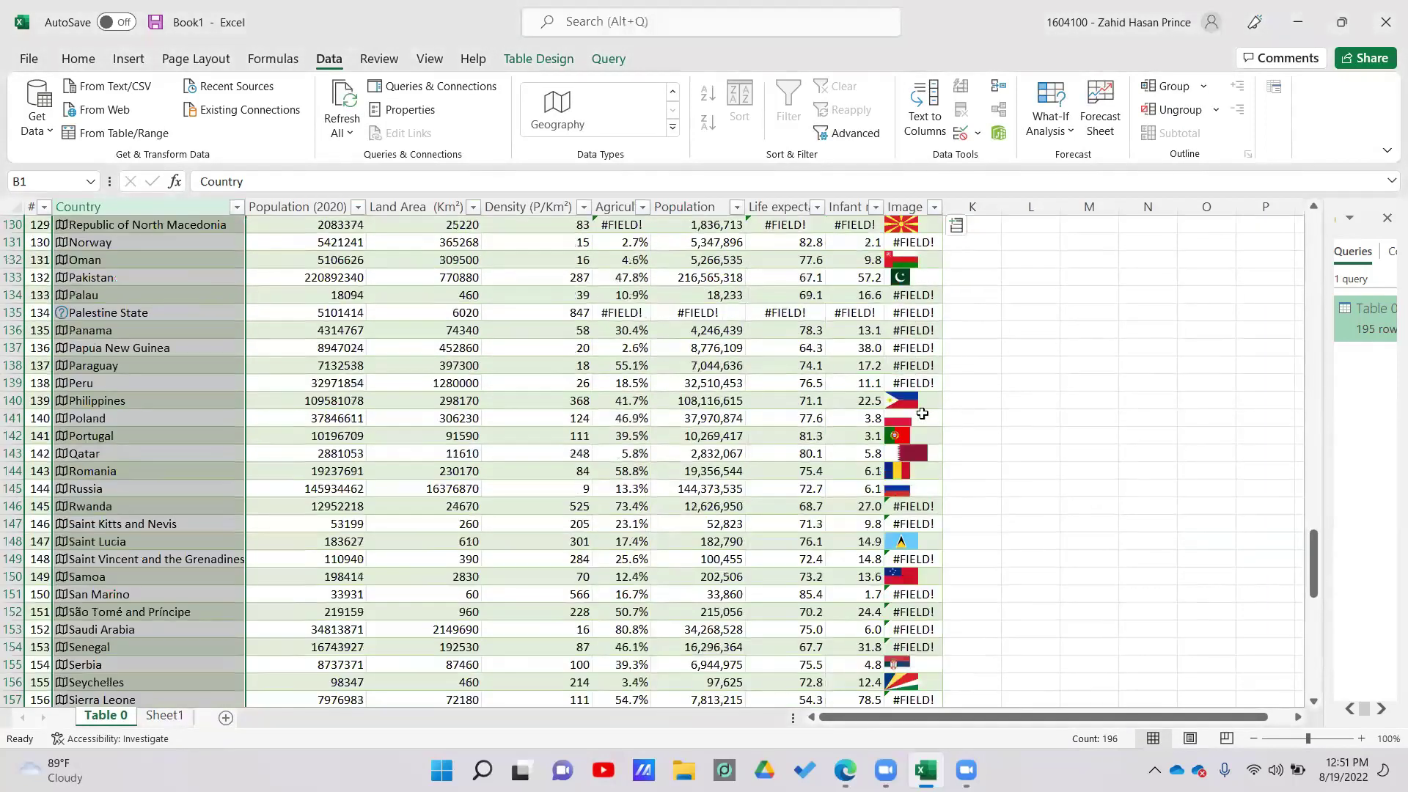
{"action": "scroll", "coordinate": [923, 413], "scroll_direction": "up", "scroll_amount": 20}
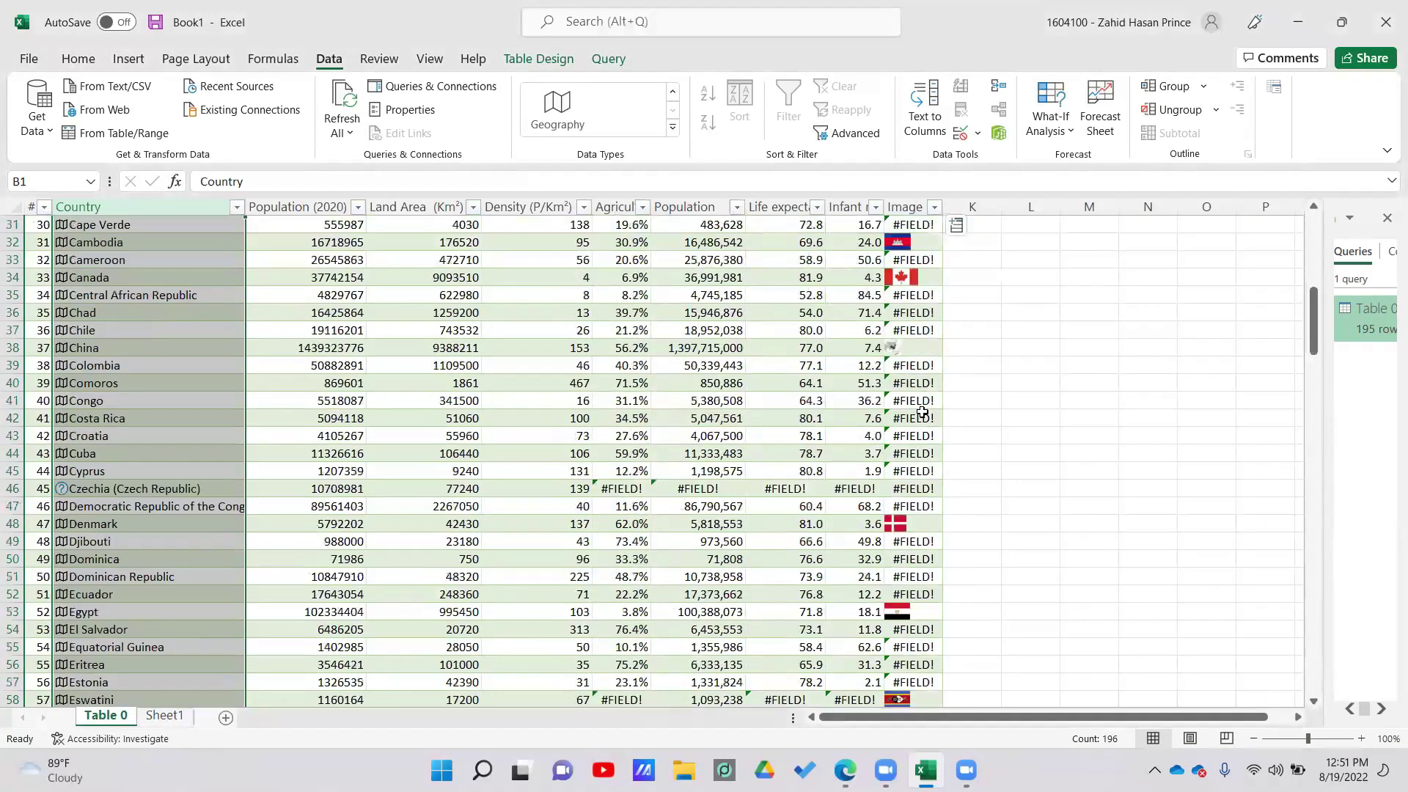
{"action": "scroll", "coordinate": [923, 413], "scroll_direction": "up", "scroll_amount": 10}
Step: Widen the Image column and make the Afghanistan and Albania rows taller
{"action": "left_click_drag", "start_coordinate": [937, 207], "coordinate": [974, 205]}
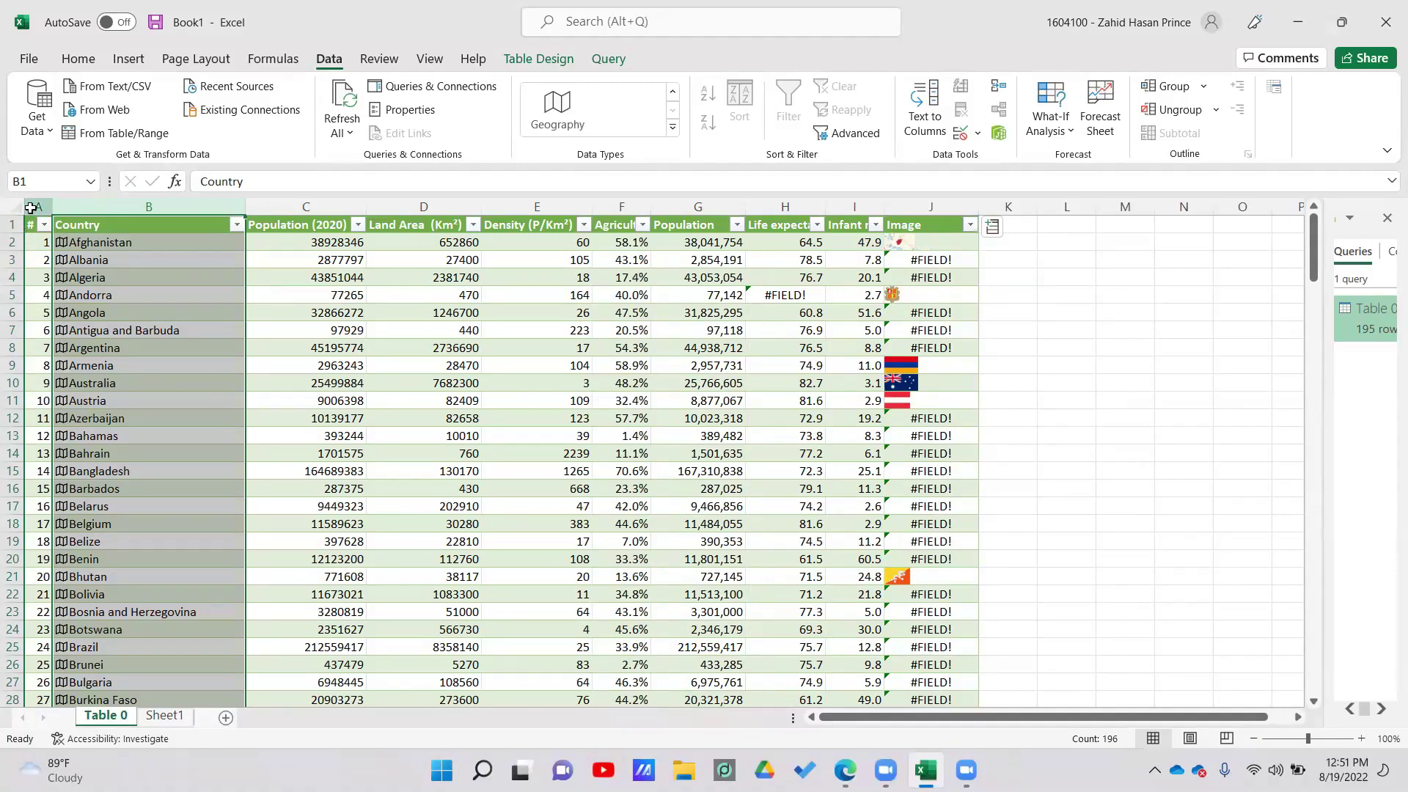
{"action": "left_click", "coordinate": [30, 208]}
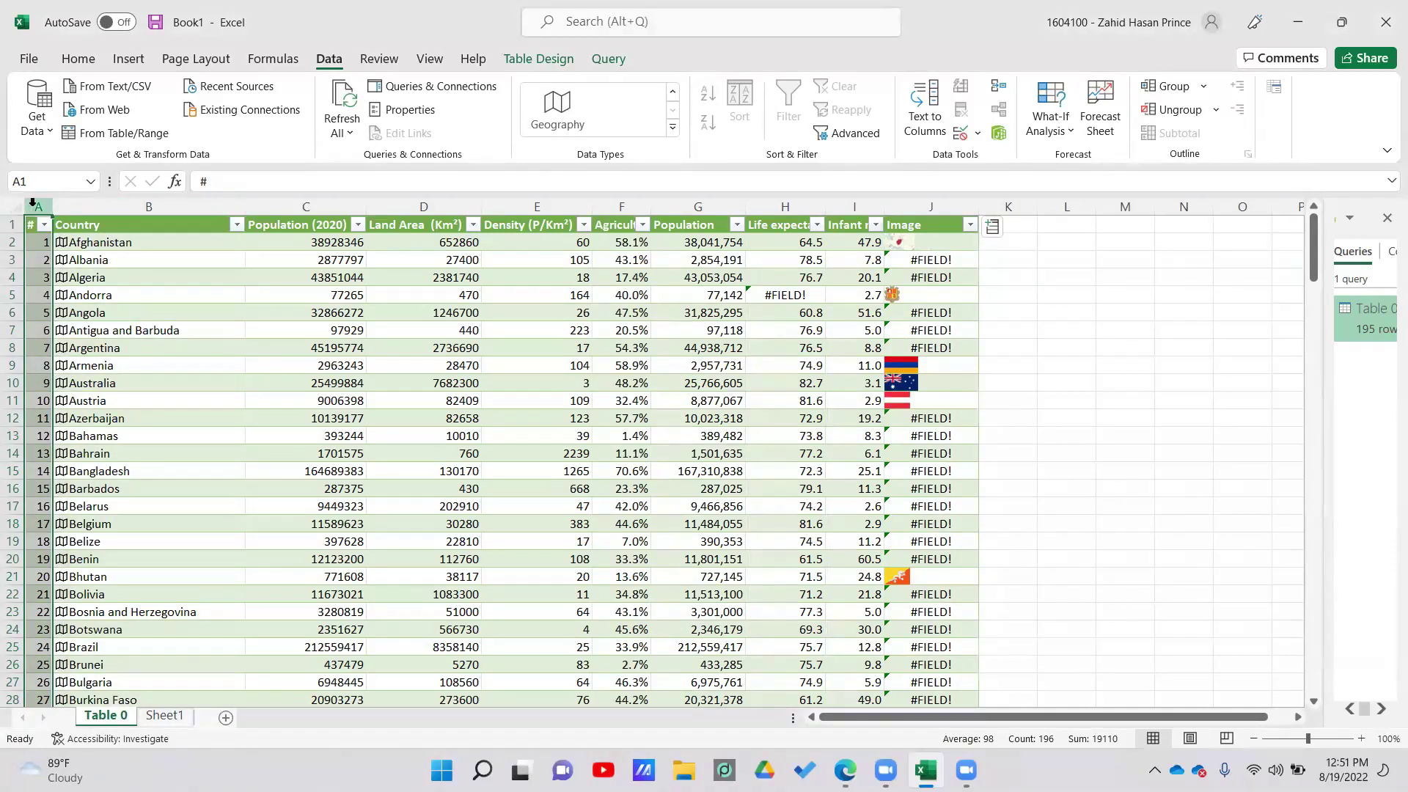
{"action": "key", "text": "ctrl+v"}
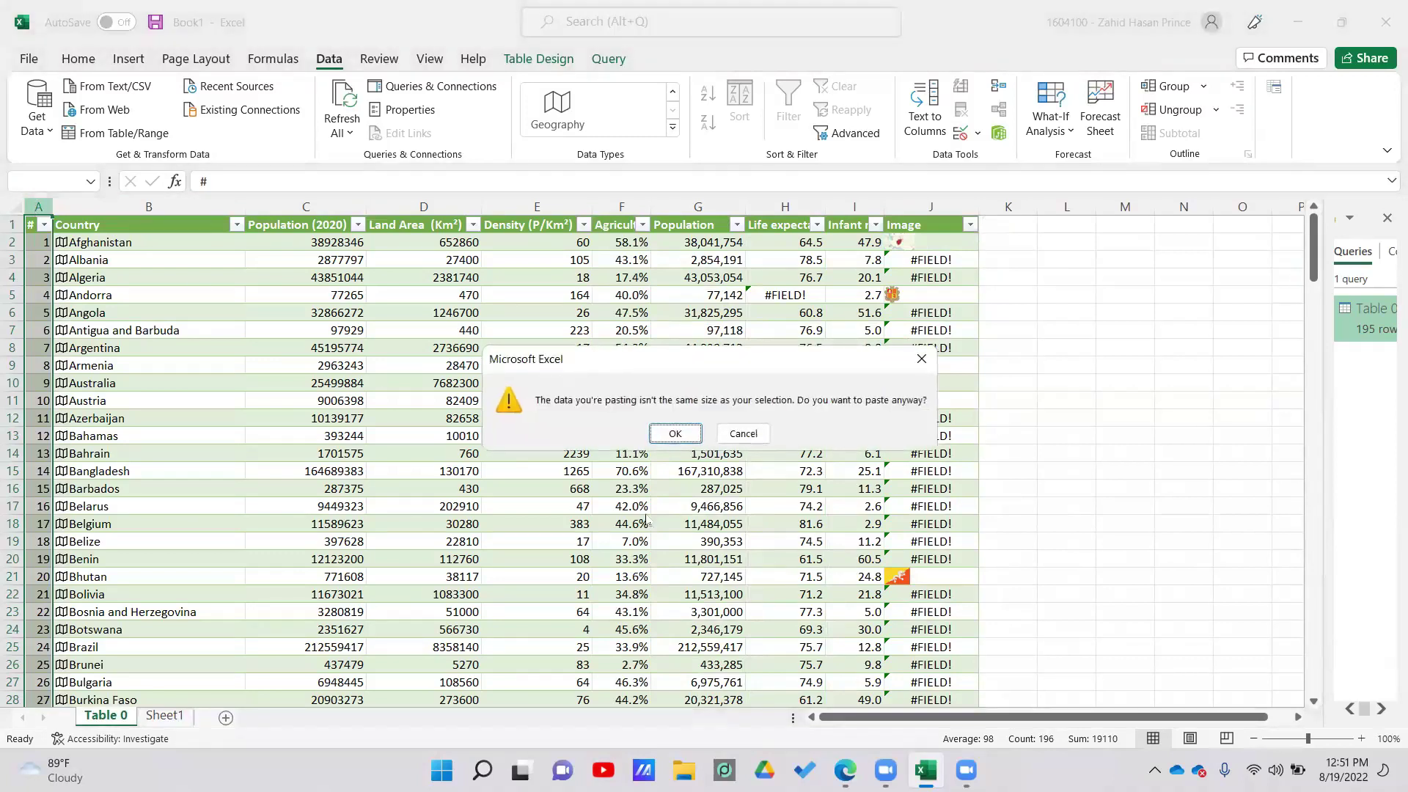
{"action": "left_click", "coordinate": [922, 358]}
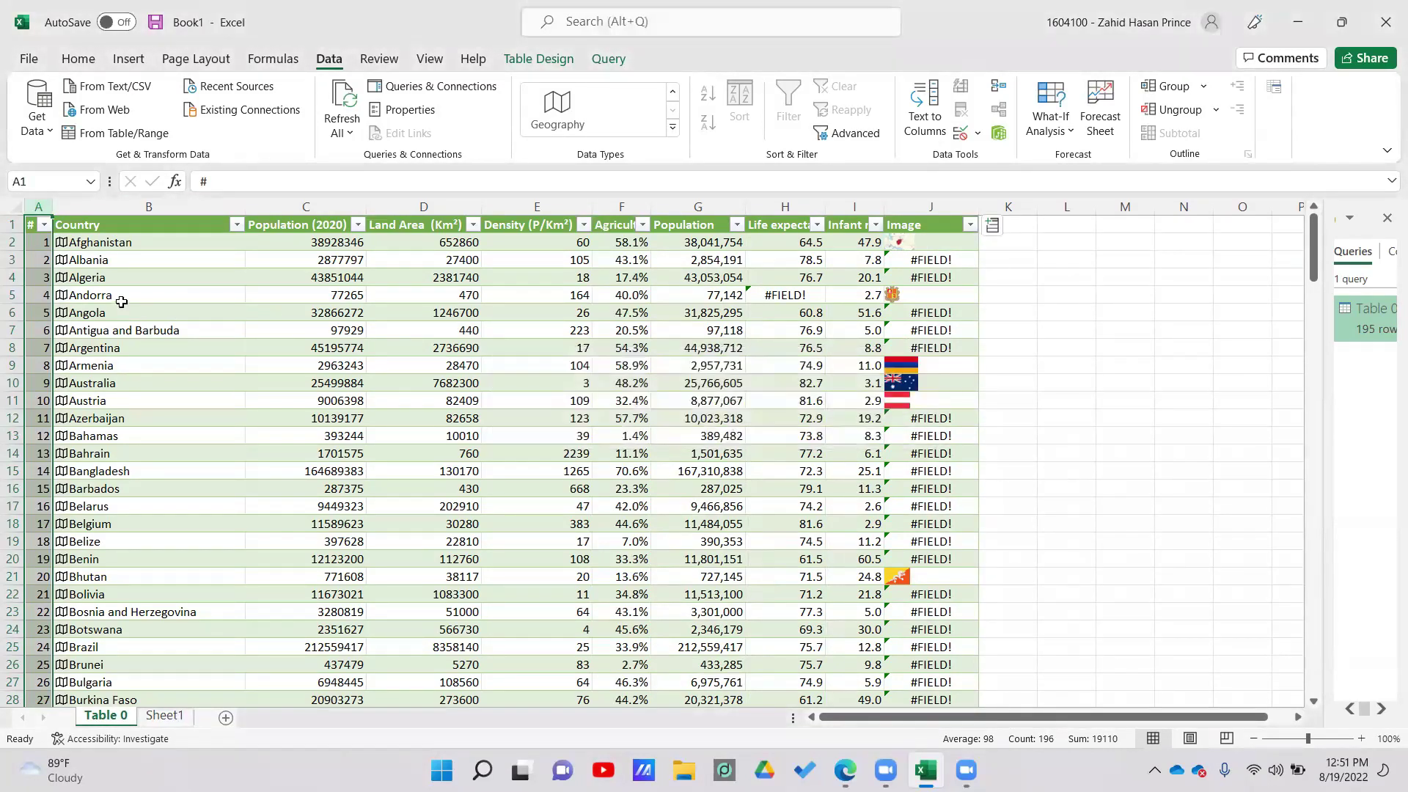
{"action": "left_click_drag", "start_coordinate": [13, 251], "coordinate": [14, 314]}
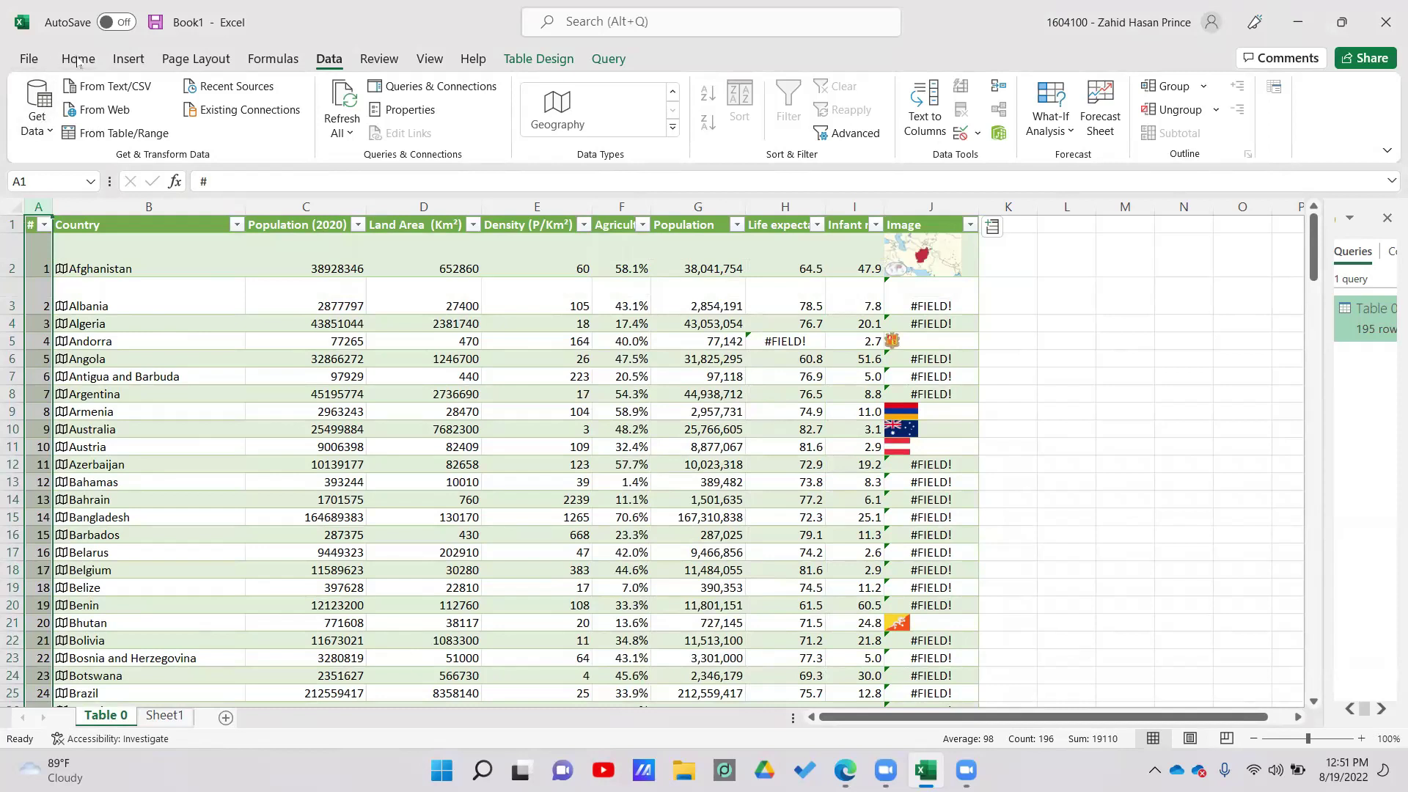
Step: Extract the Capital/Major City and Calling code fields from the Country column into two new table columns
{"action": "left_click", "coordinate": [996, 228]}
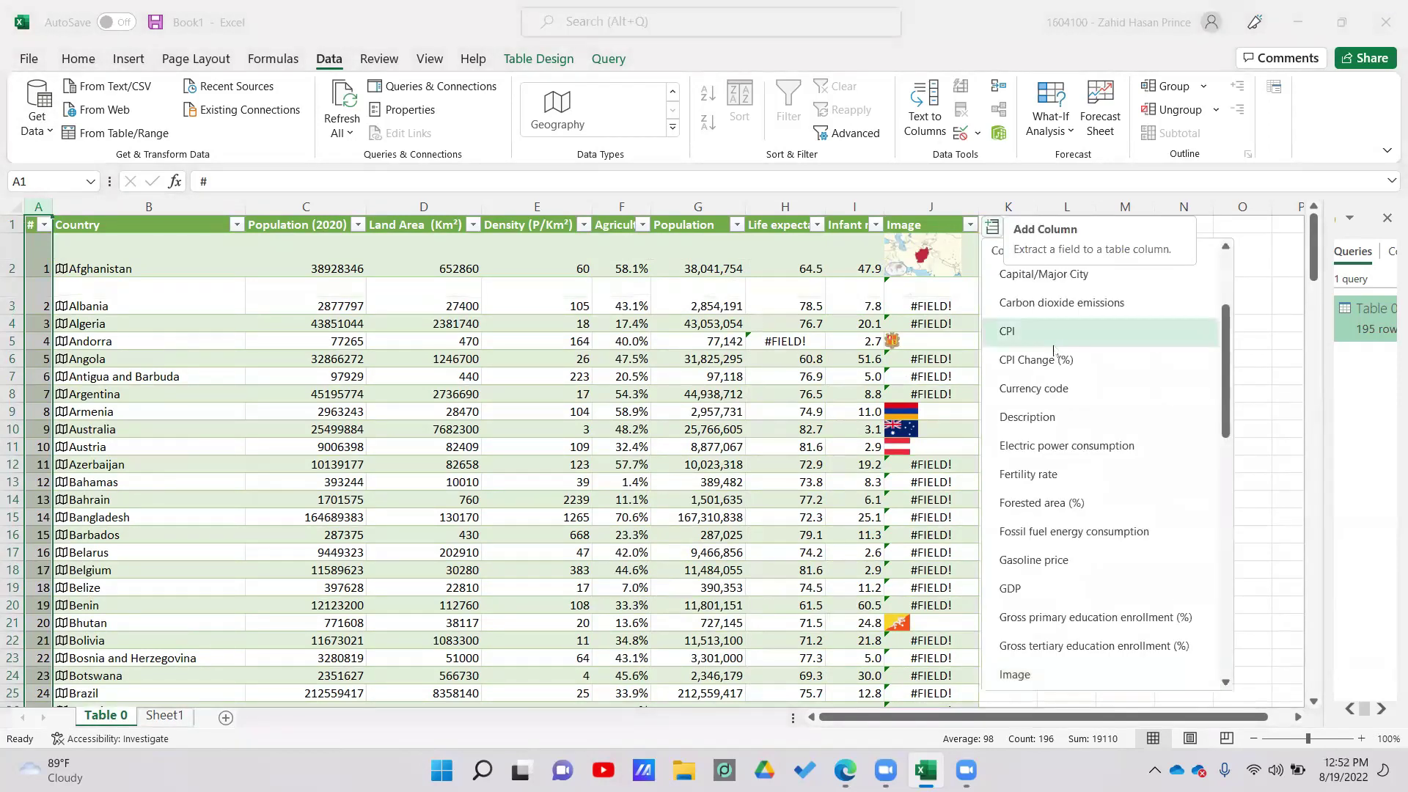
{"action": "left_click", "coordinate": [1070, 276]}
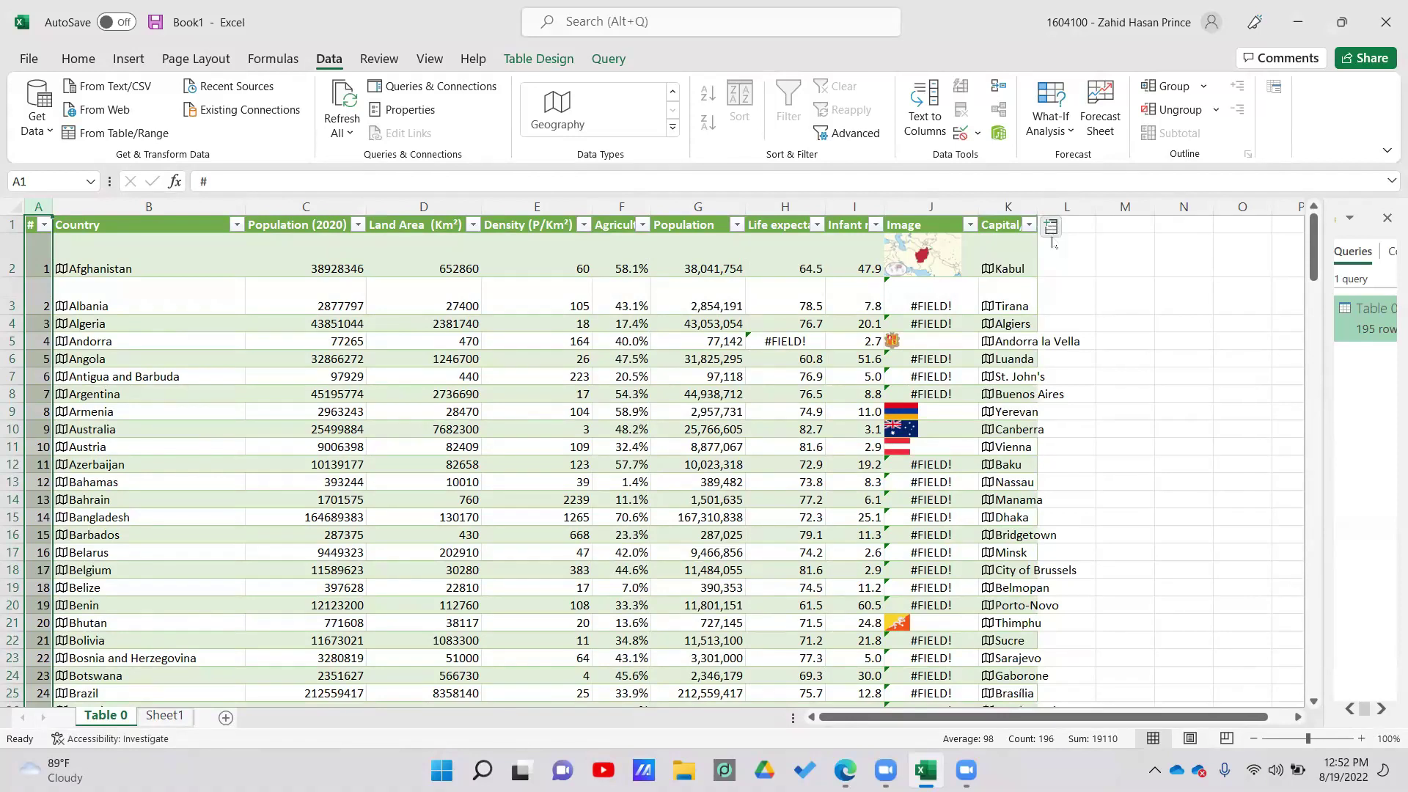
{"action": "left_click", "coordinate": [1051, 228]}
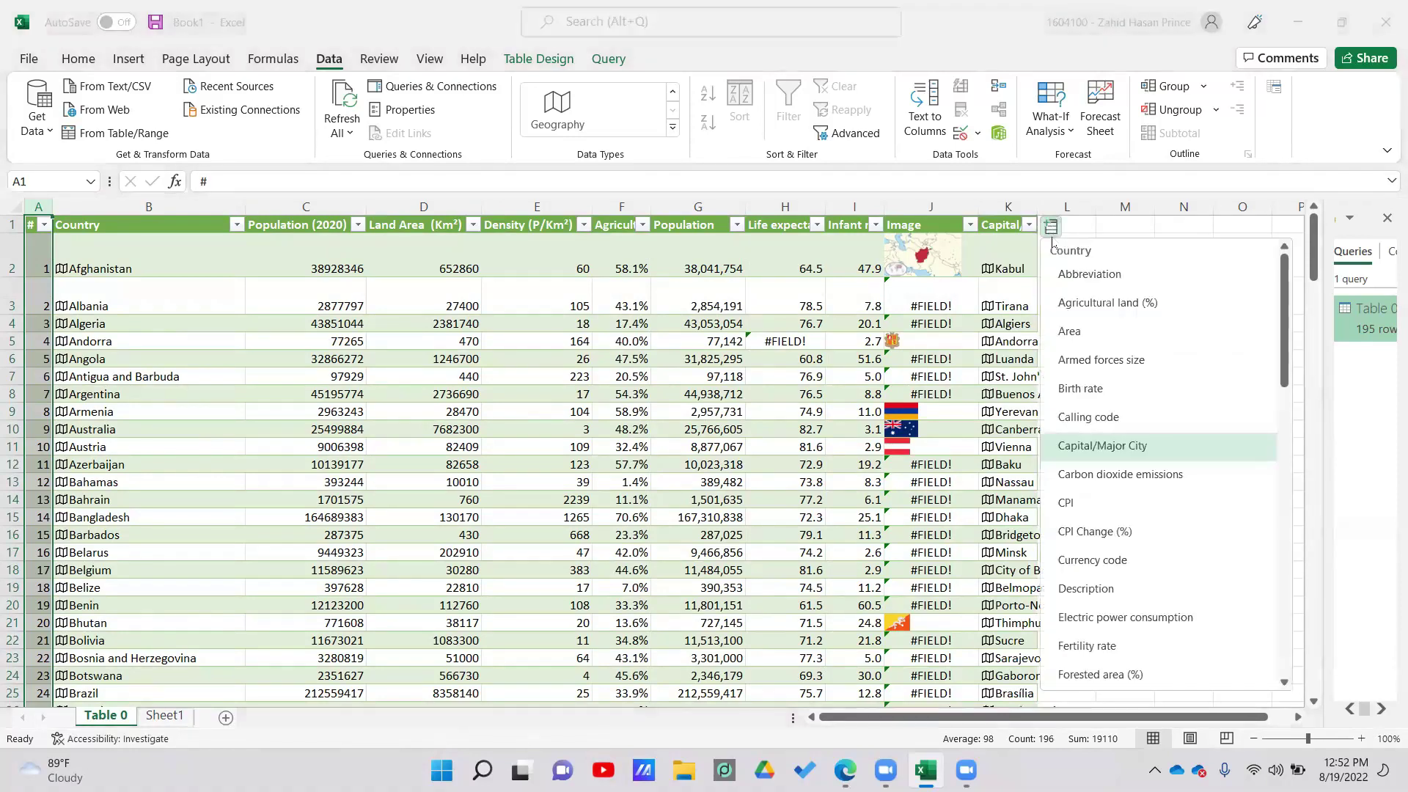
{"action": "left_click", "coordinate": [1130, 419]}
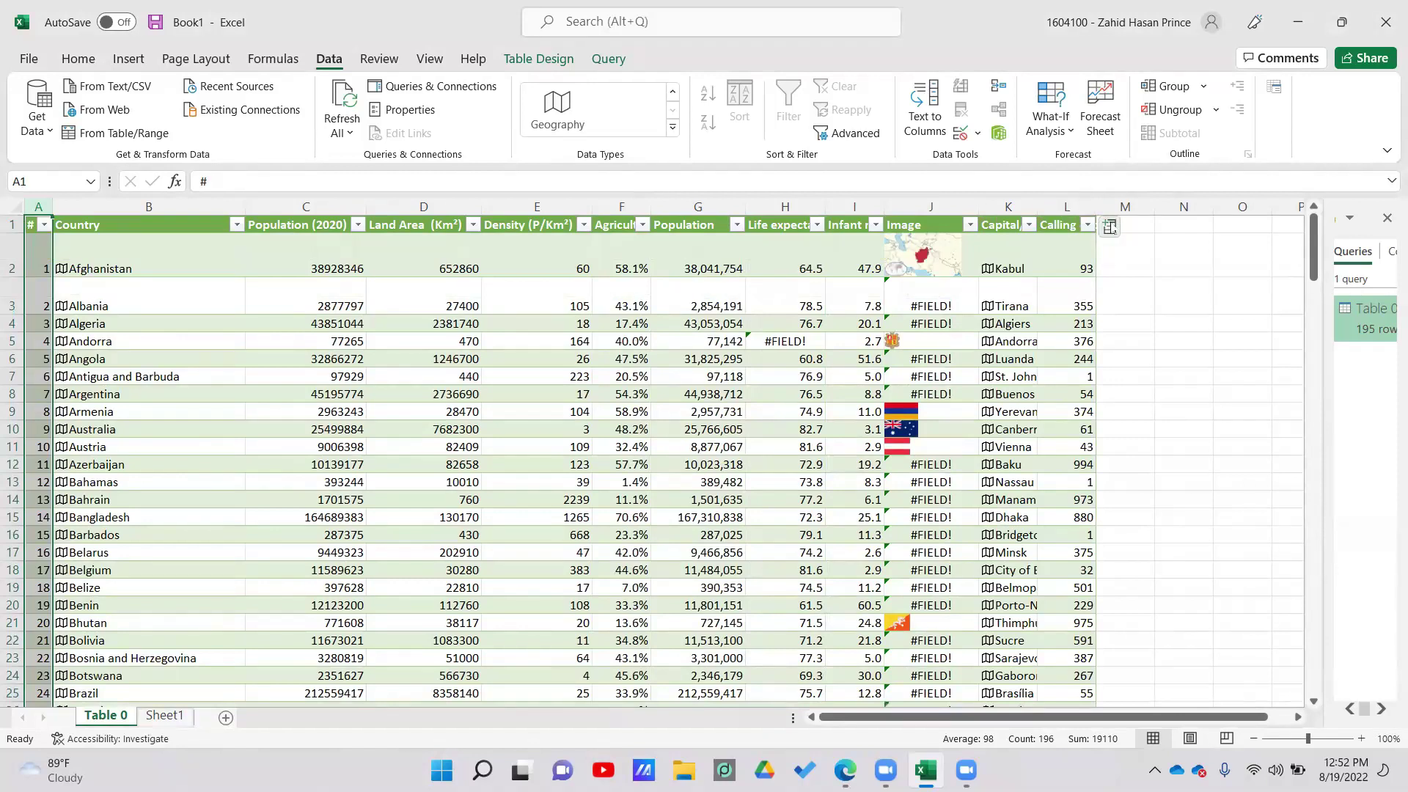
Step: Extract the Armed forces size field from the Country column into a new table column
{"action": "left_click", "coordinate": [1110, 228]}
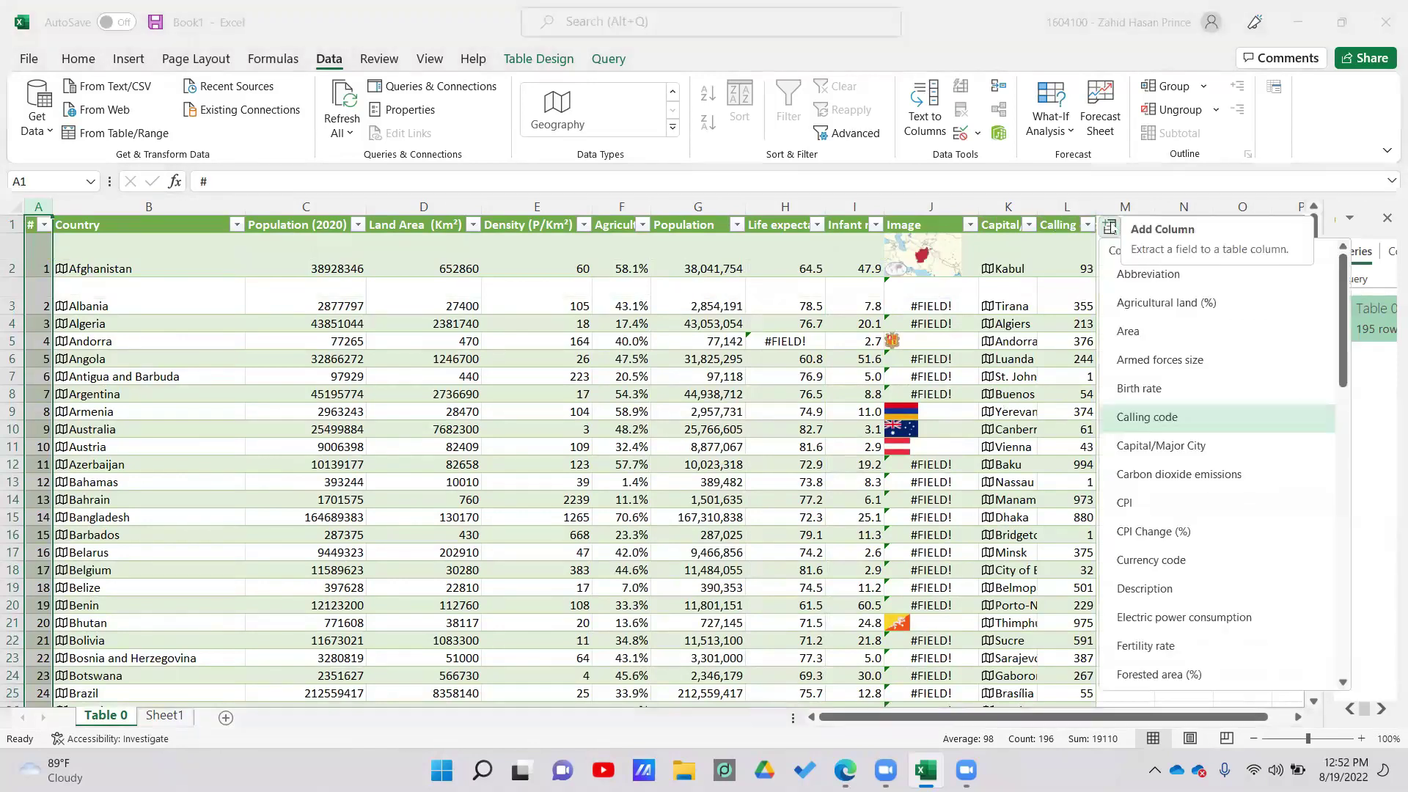
{"action": "left_click", "coordinate": [1157, 361]}
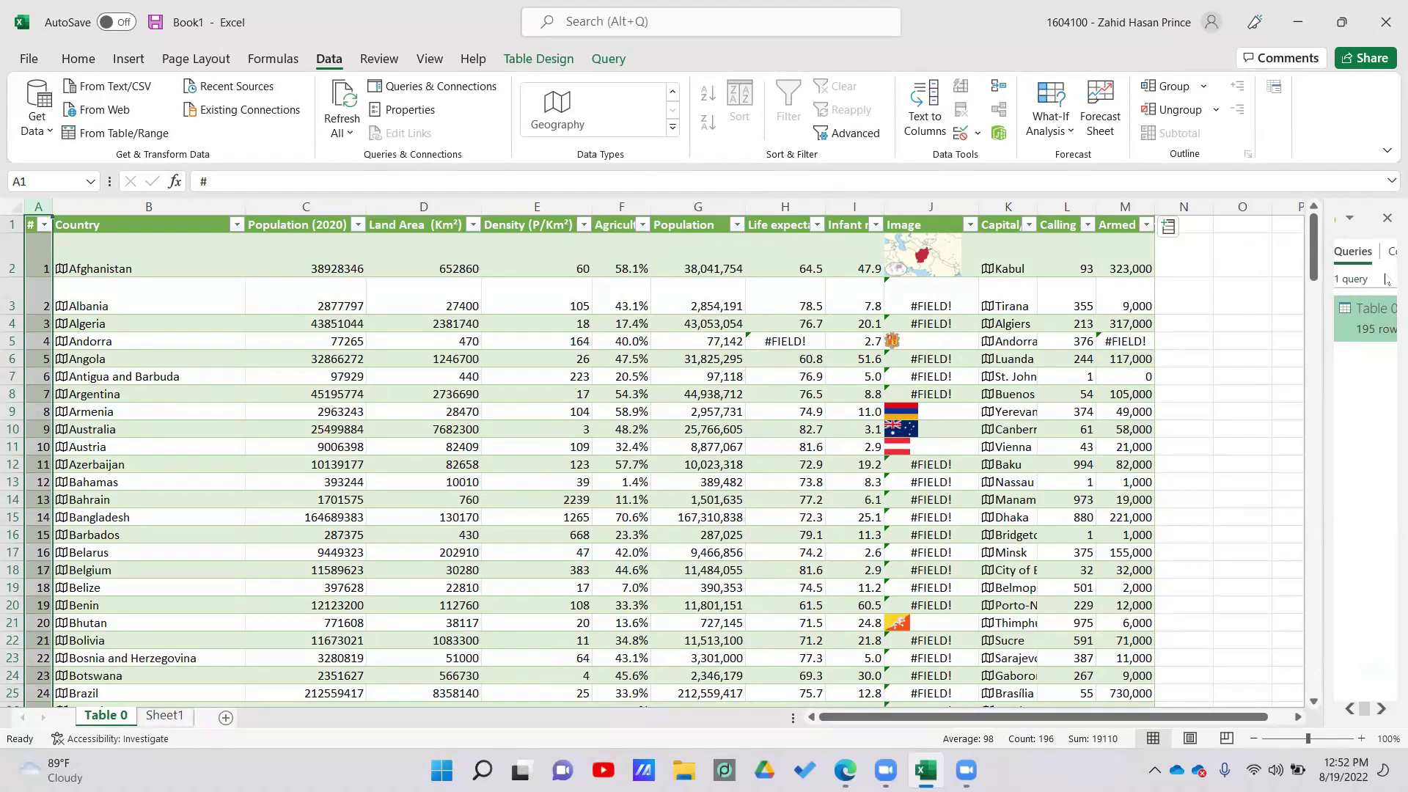
{"action": "left_click", "coordinate": [985, 431]}
Step: Extract the Urban population field from the Country column into a new table column and widen that column
{"action": "left_click", "coordinate": [1169, 232]}
{"action": "scroll", "coordinate": [1190, 382], "scroll_direction": "down", "scroll_amount": 8}
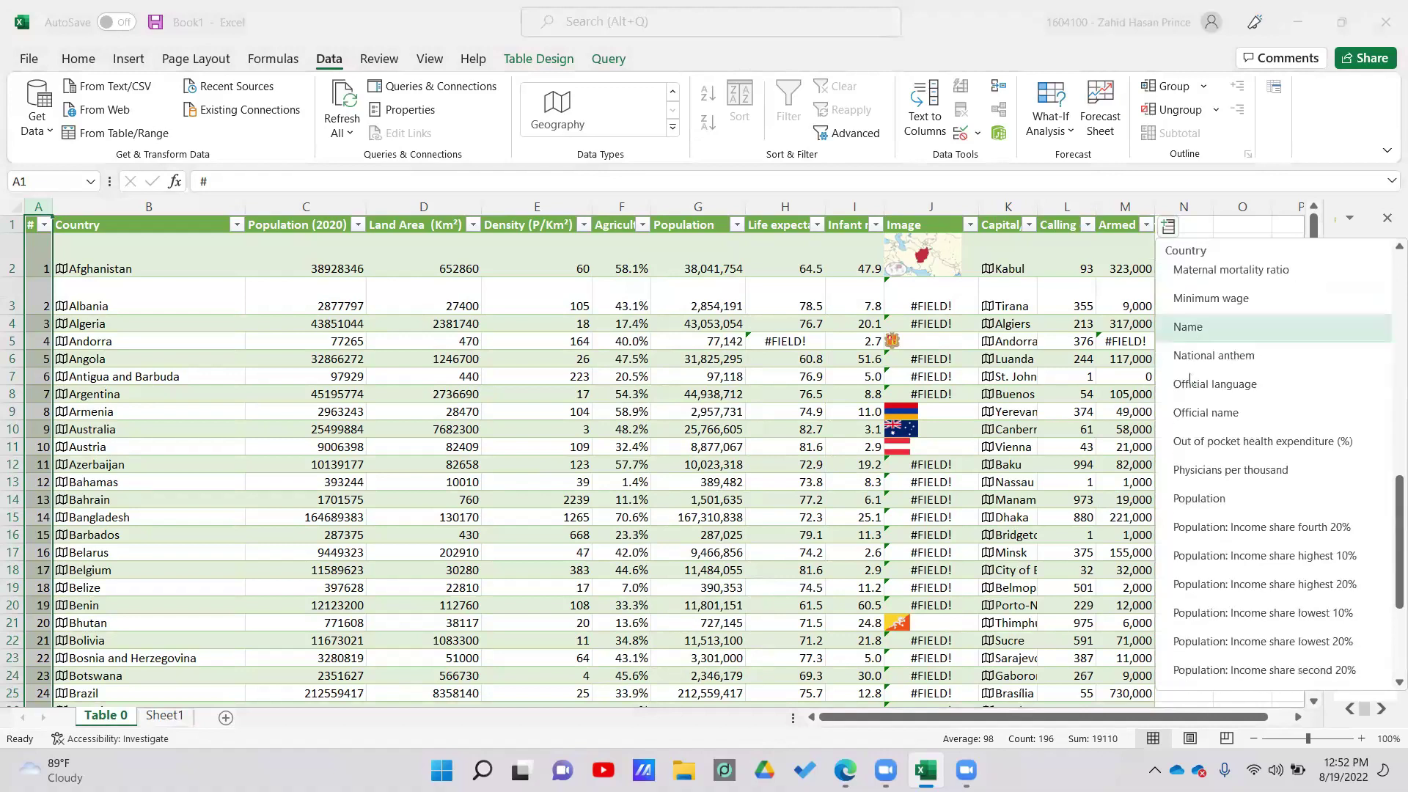
{"action": "scroll", "coordinate": [1189, 381], "scroll_direction": "down", "scroll_amount": 3}
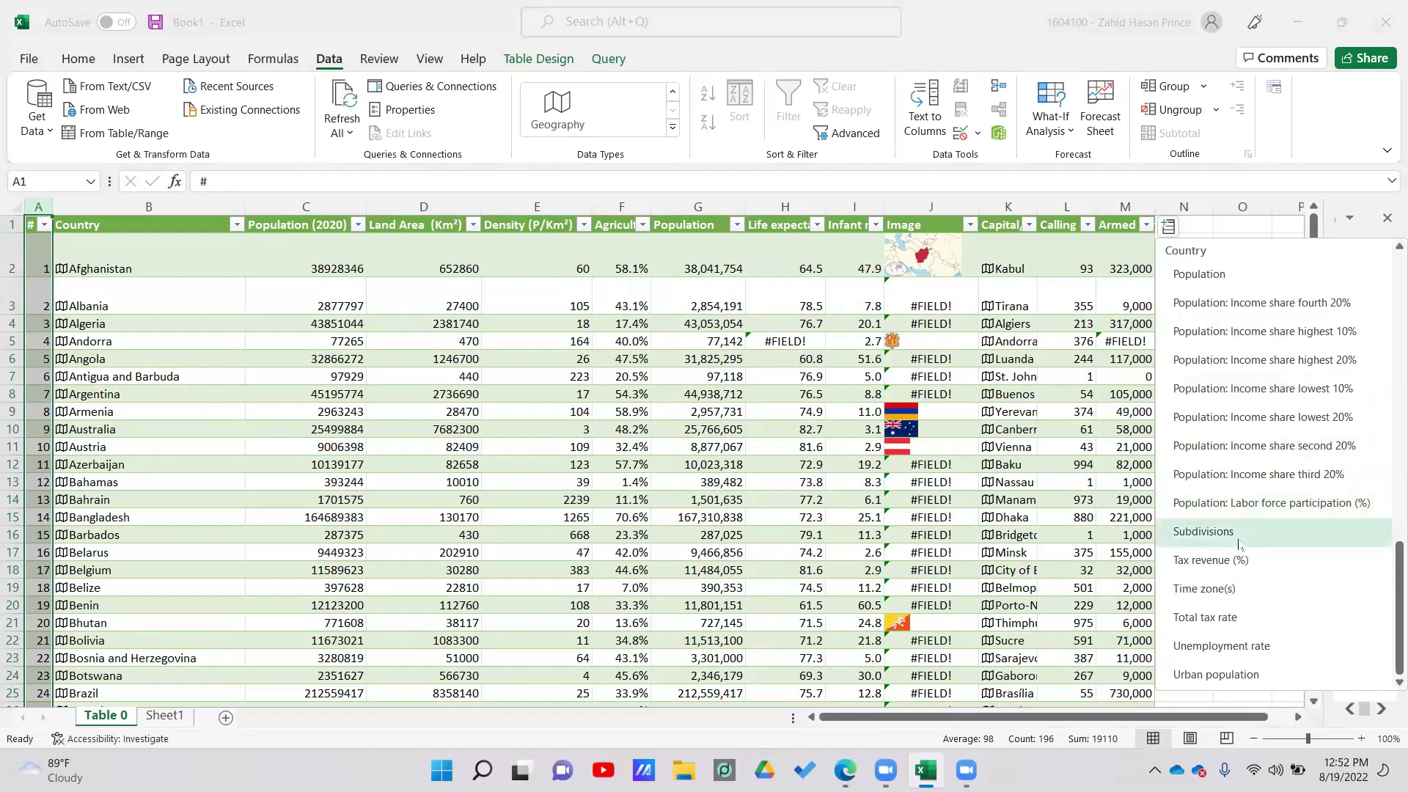
{"action": "left_click", "coordinate": [1258, 676]}
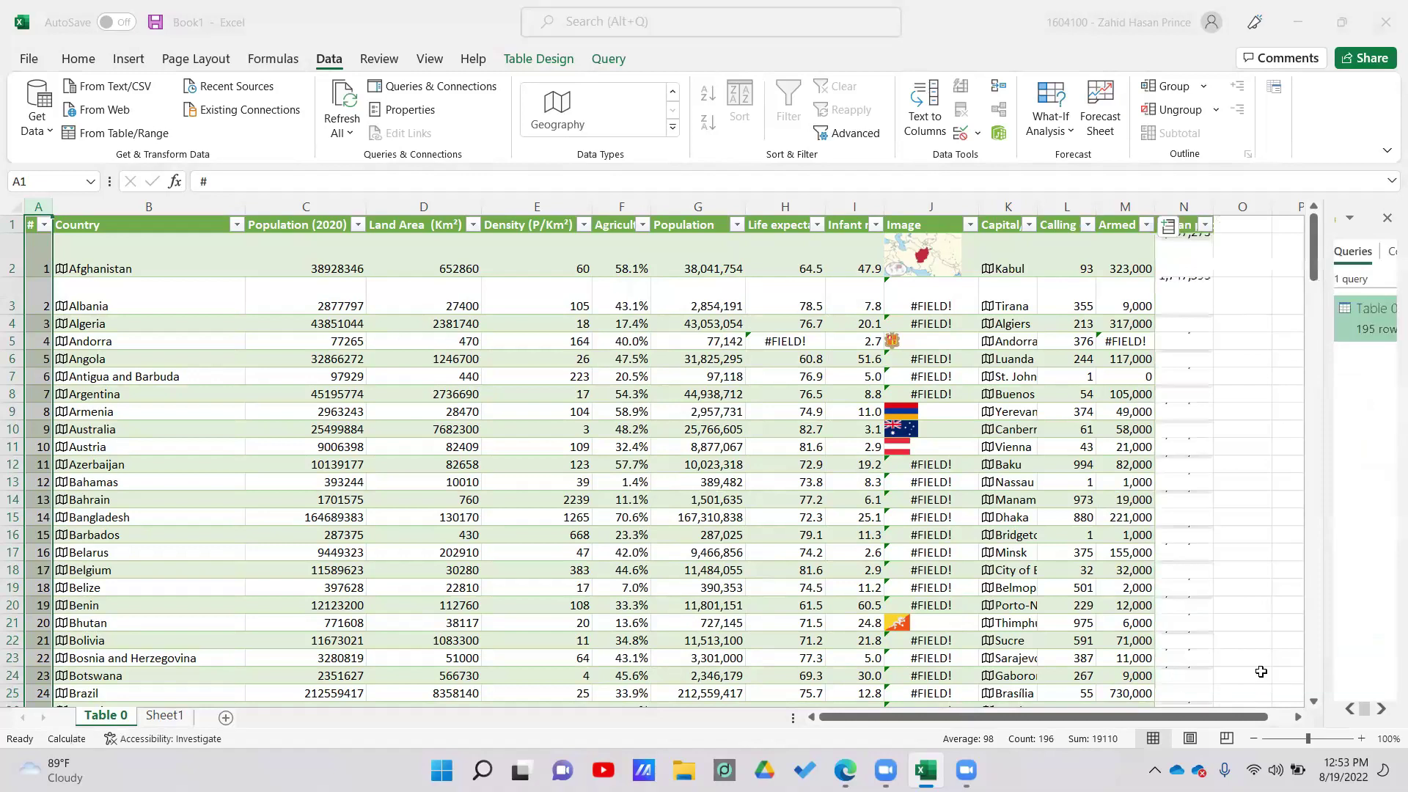
{"action": "left_click_drag", "start_coordinate": [1213, 206], "coordinate": [1234, 205]}
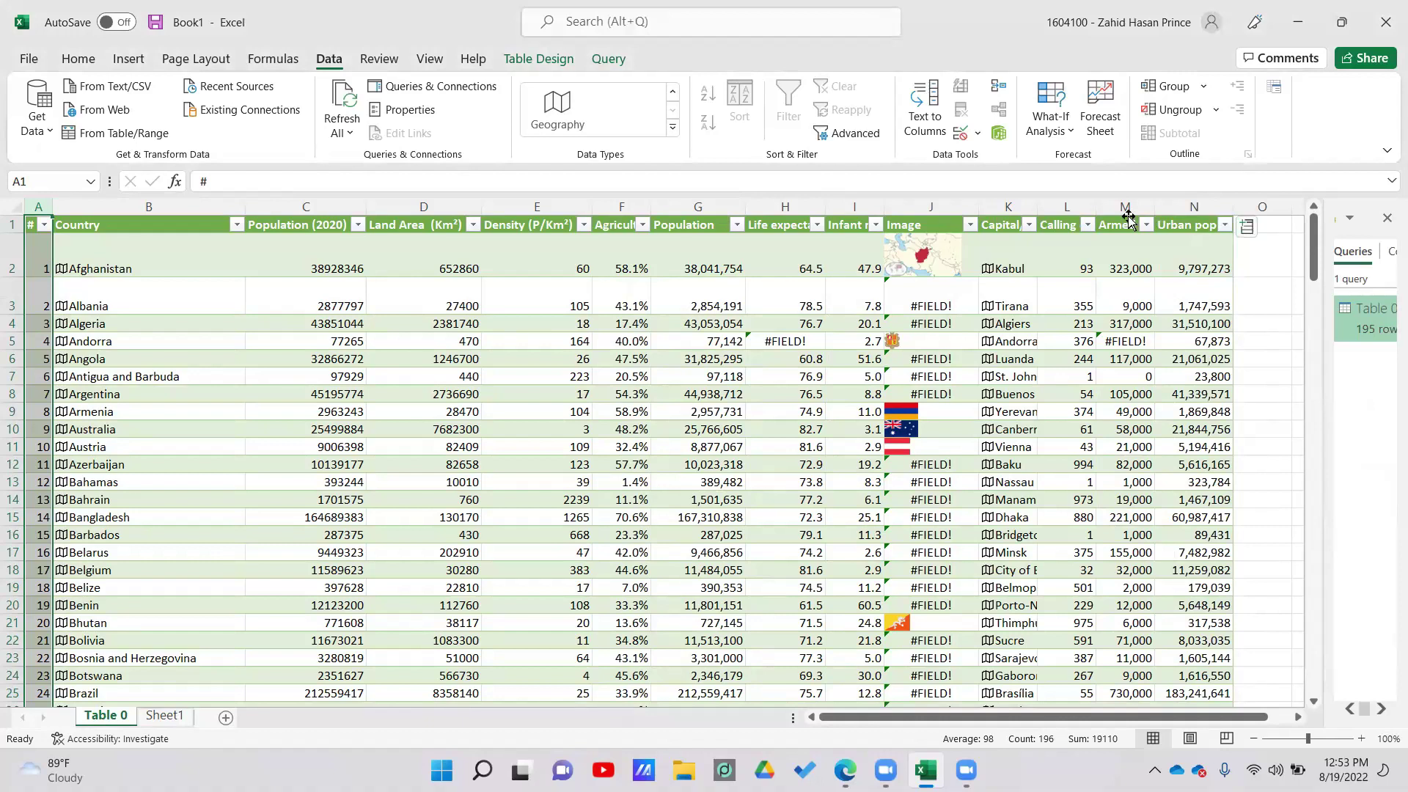
{"action": "left_click", "coordinate": [915, 15]}
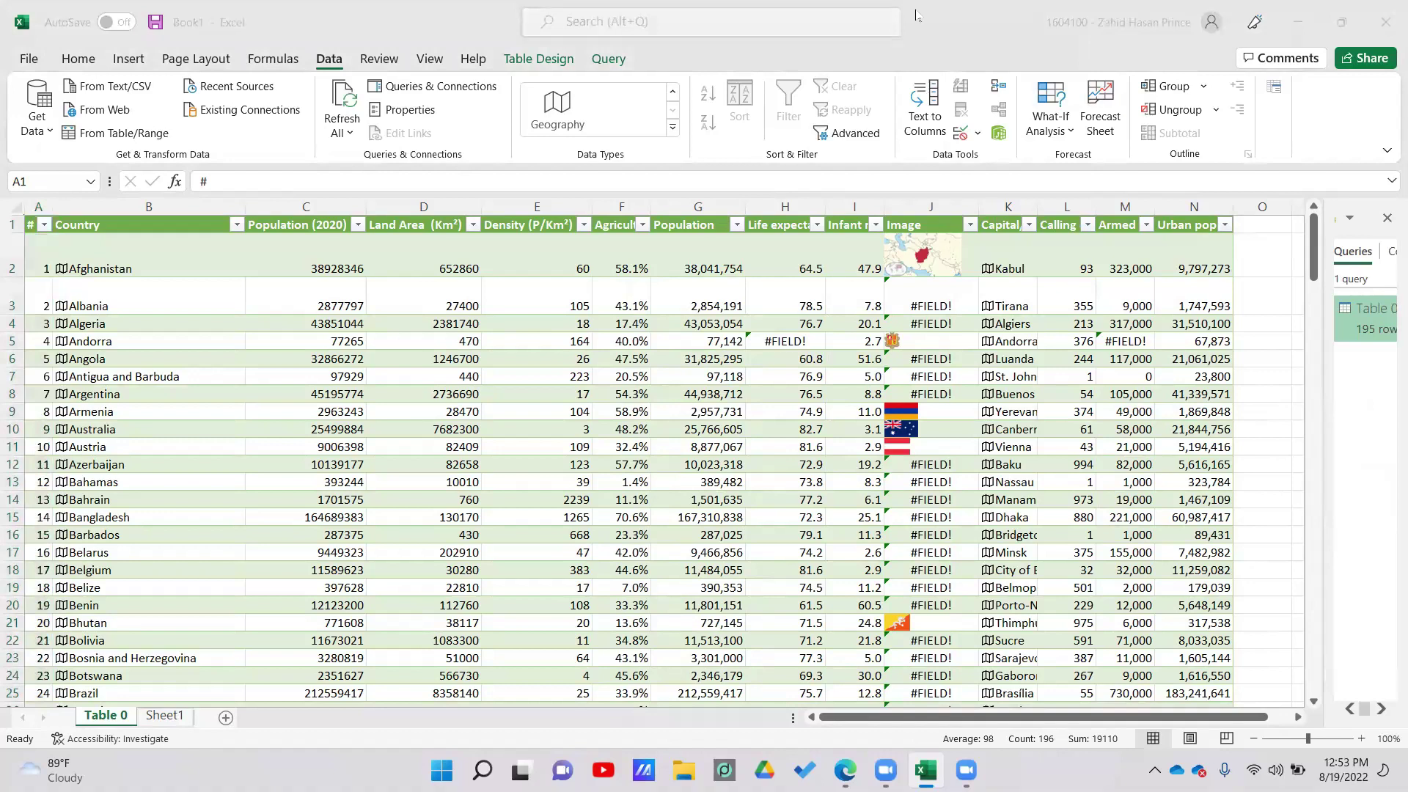